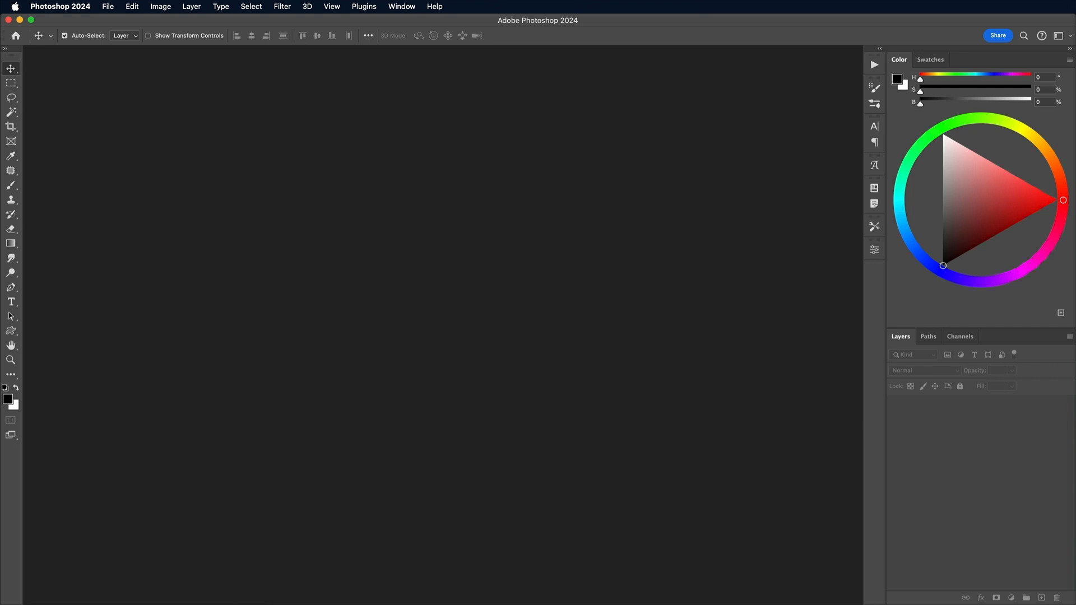
Create a new 1920 × 1080 pixel RGB document at 72 pixels/inch with a white background
left_click(108, 7)
left_click(119, 22)
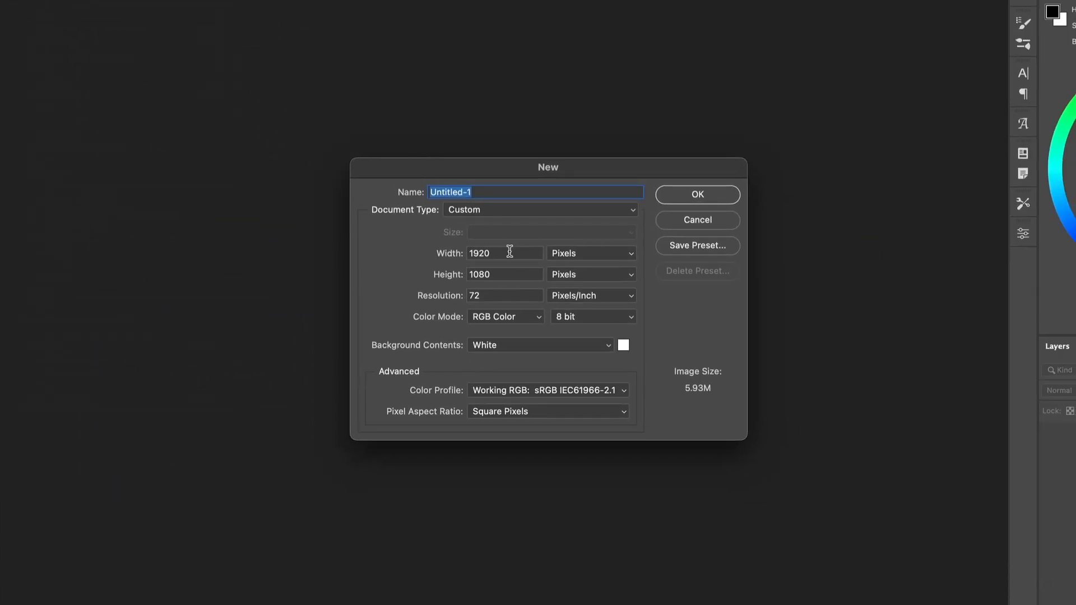
left_click(697, 194)
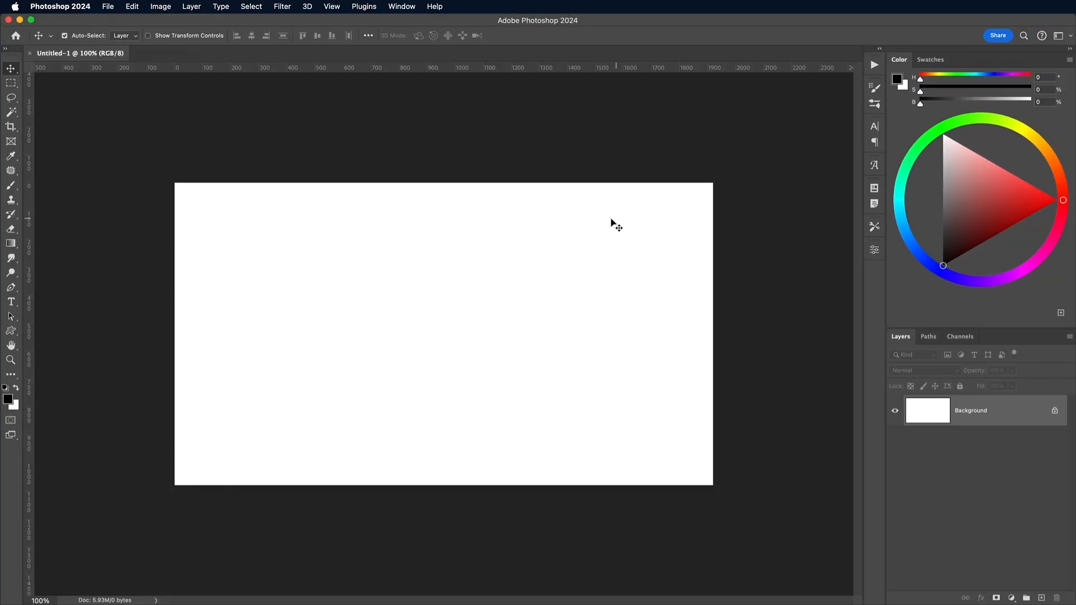
Add a point text layer reading "Neon" in black on the canvas
left_click(10, 301)
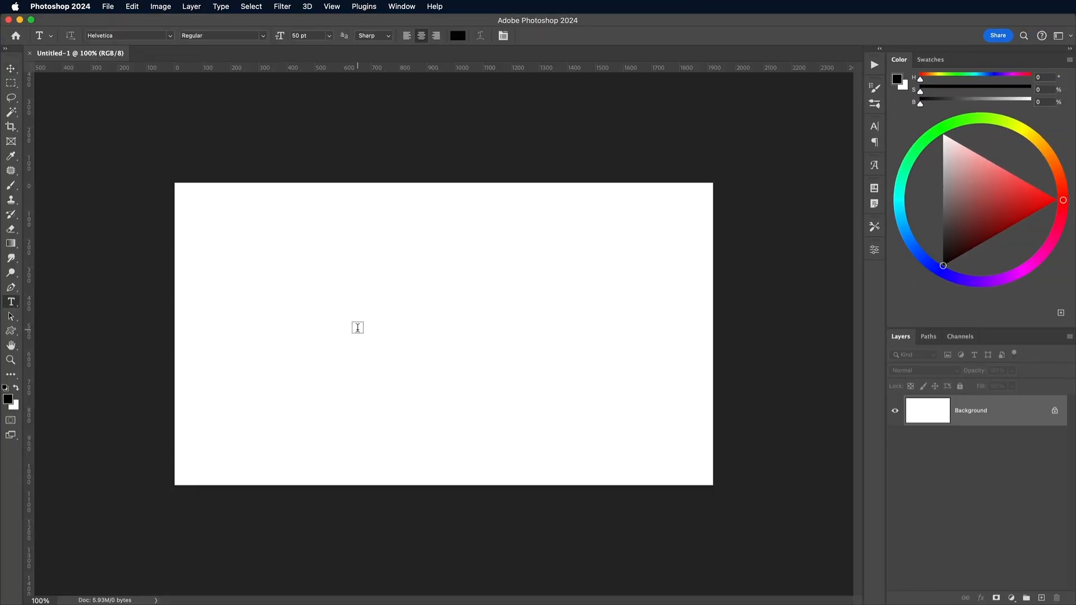
left_click(357, 328)
type("Neon")
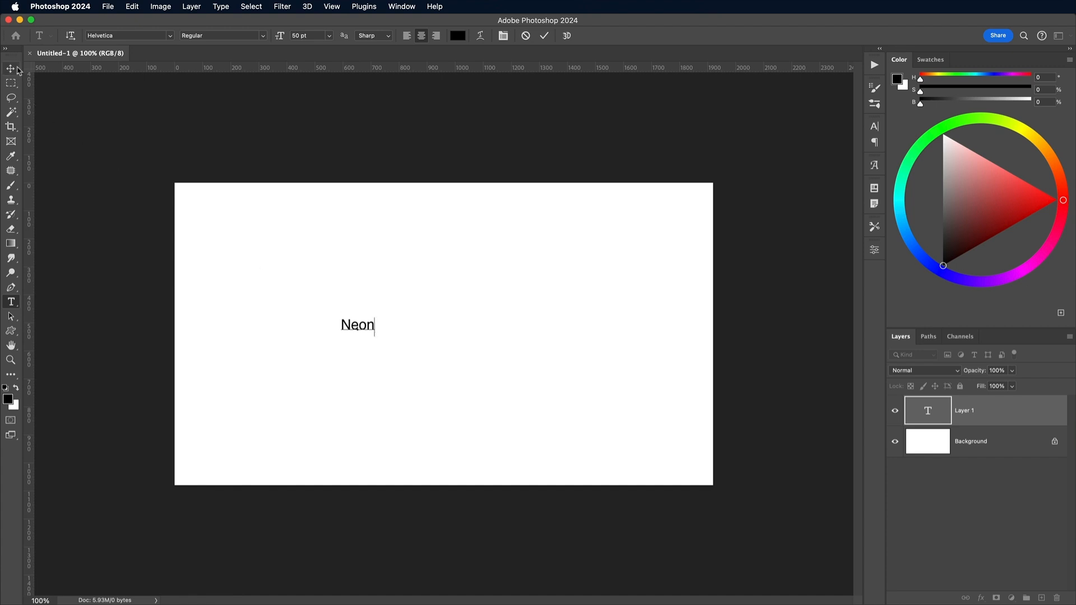
Enlarge the Neon text to about 1145% with Free Transform and place it in the middle of the canvas
left_click(11, 68)
key("super+t")
left_click_drag(377, 312, 570, 247)
left_click_drag(511, 287, 553, 332)
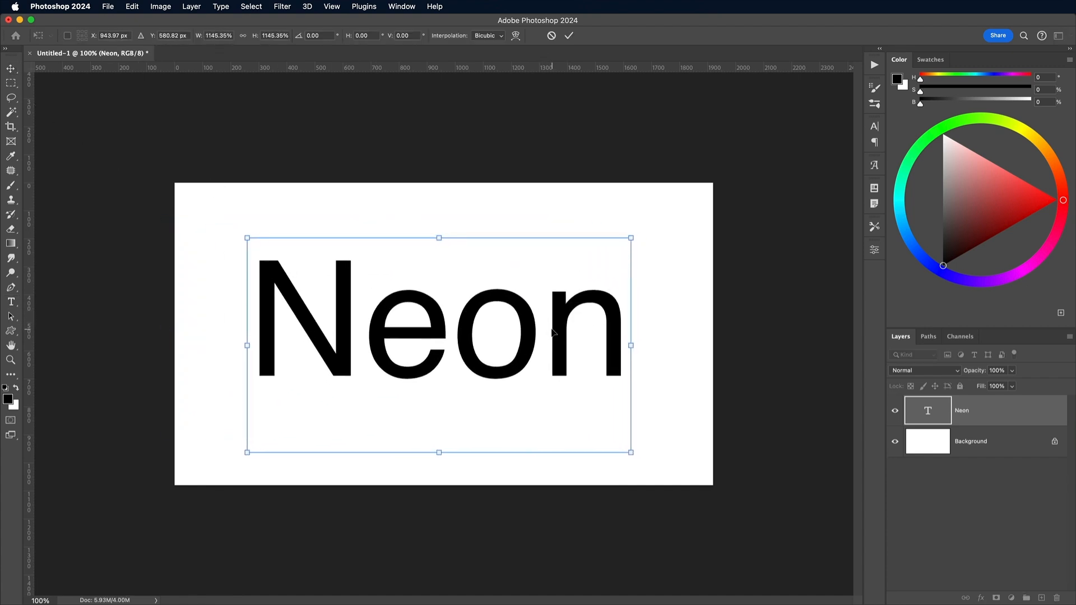
key("Return")
Select all of the Neon text and change its font to Smoothy Cursive
key("t")
left_click(463, 331)
key("super+a")
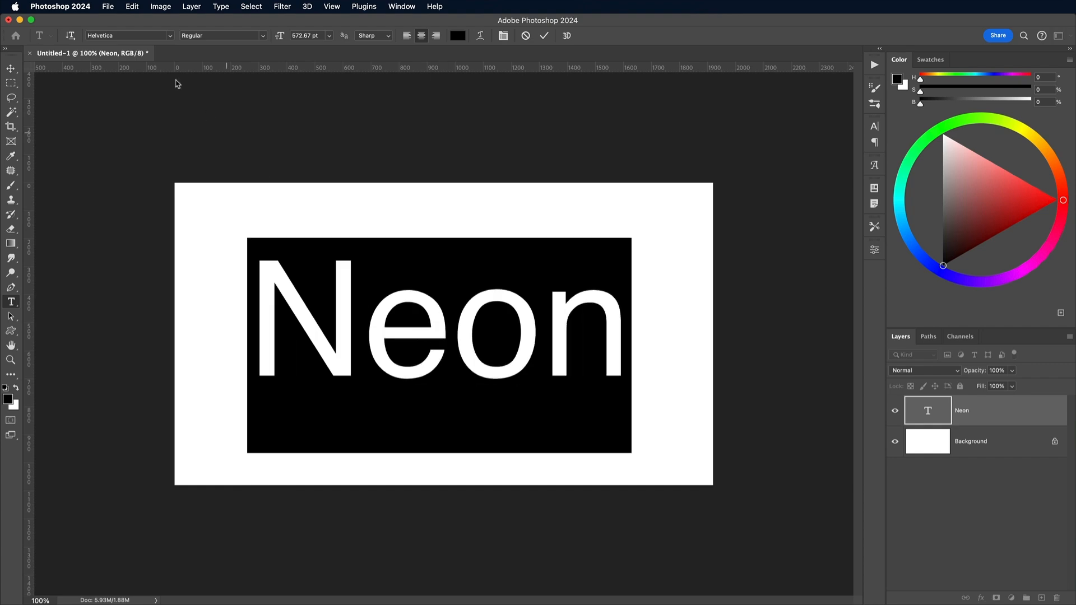
type("mooth")
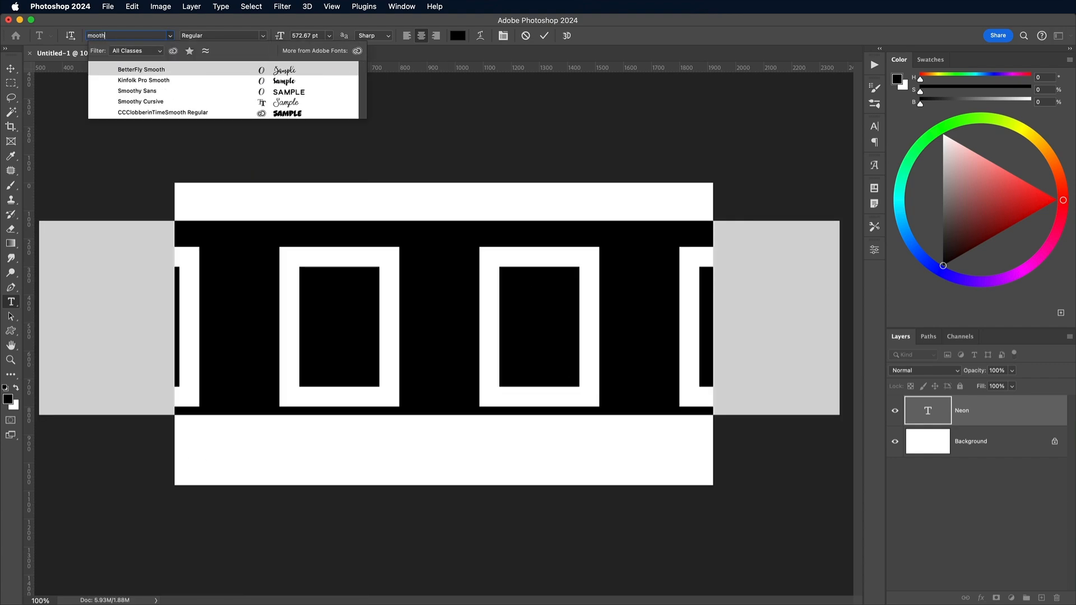
left_click(140, 101)
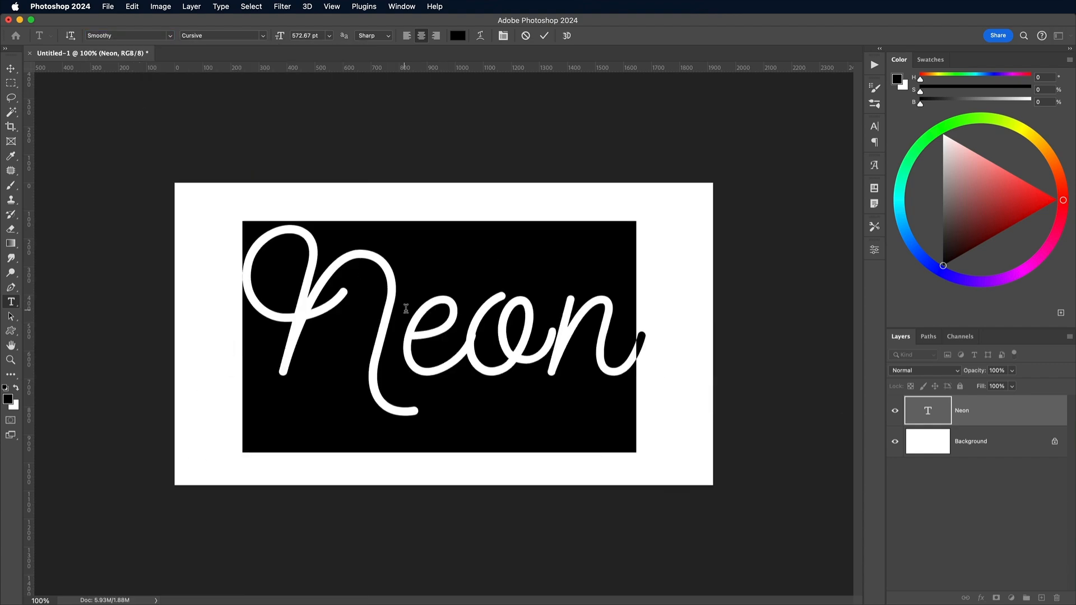
Finish the text edit and adjust the Neon lettering with Free Transform so it sits centred on the canvas
left_click(404, 308)
key("Escape")
key("v")
key("super+t")
left_click_drag(306, 282, 301, 289)
key("Return")
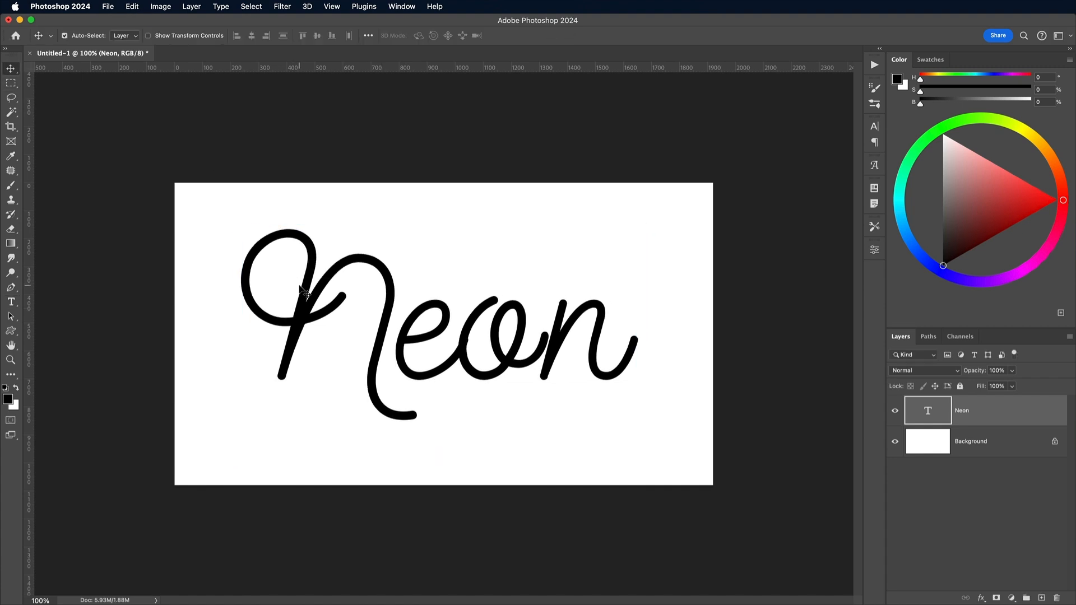
Apply a black 5 px outside Stroke layer style to the Neon text layer to thicken the lettering
double_click(992, 407)
left_click(650, 336)
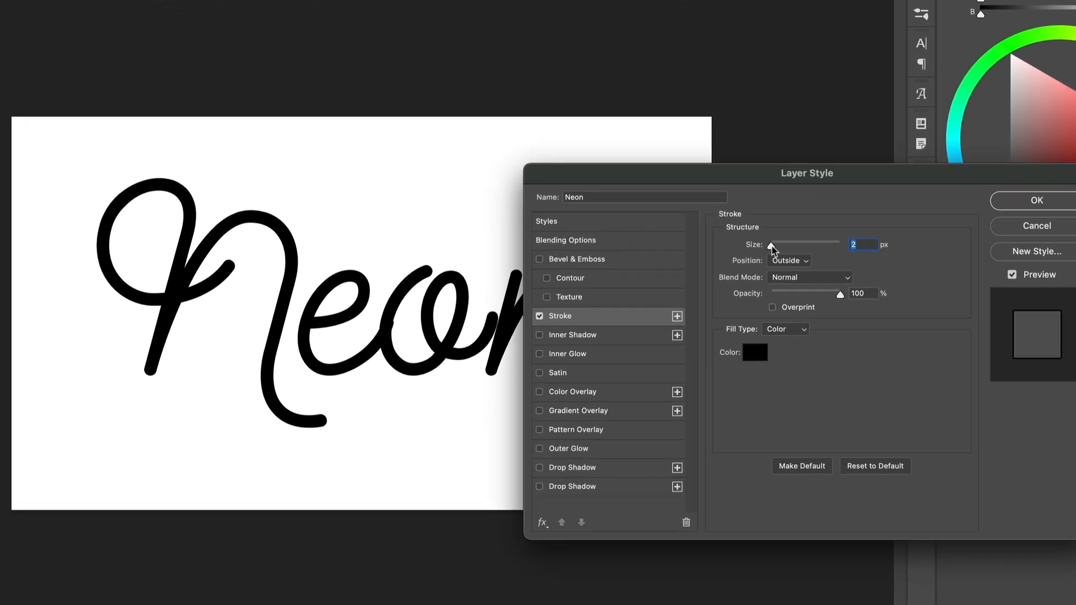
left_click_drag(772, 246, 773, 248)
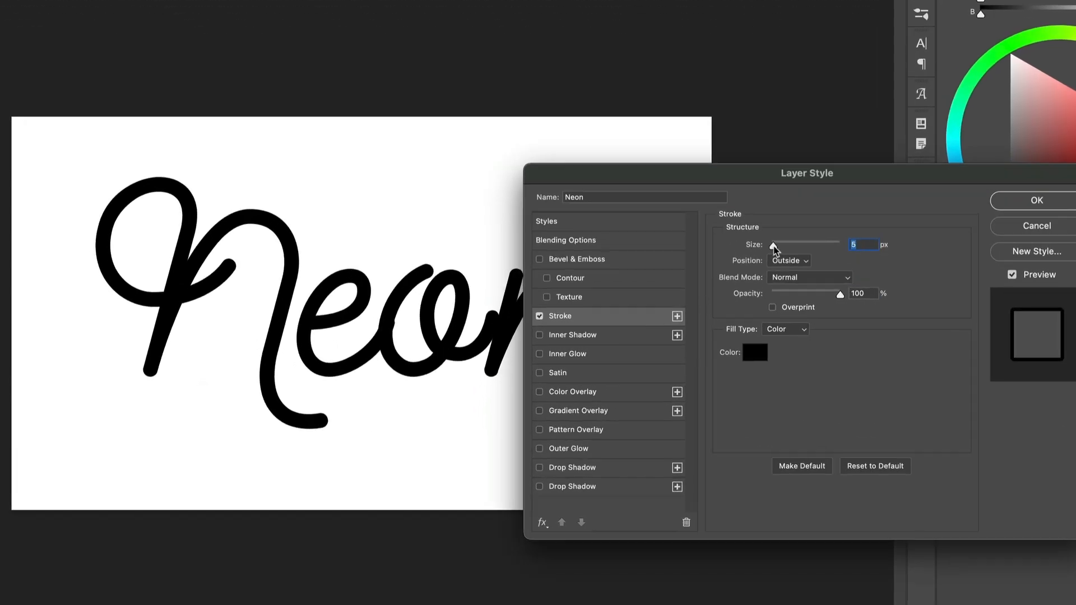
left_click(1016, 203)
Export the artwork for web as a high-quality JPEG at quality 73, named neon
key("alt+shift+super+s")
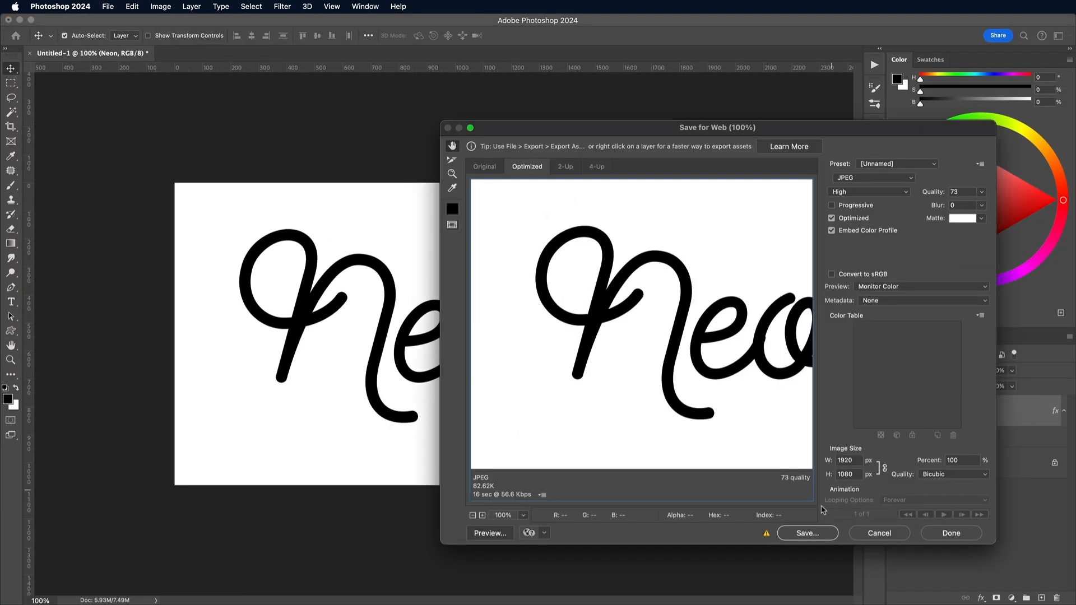
left_click(807, 533)
type("neon.jpg")
key("Return")
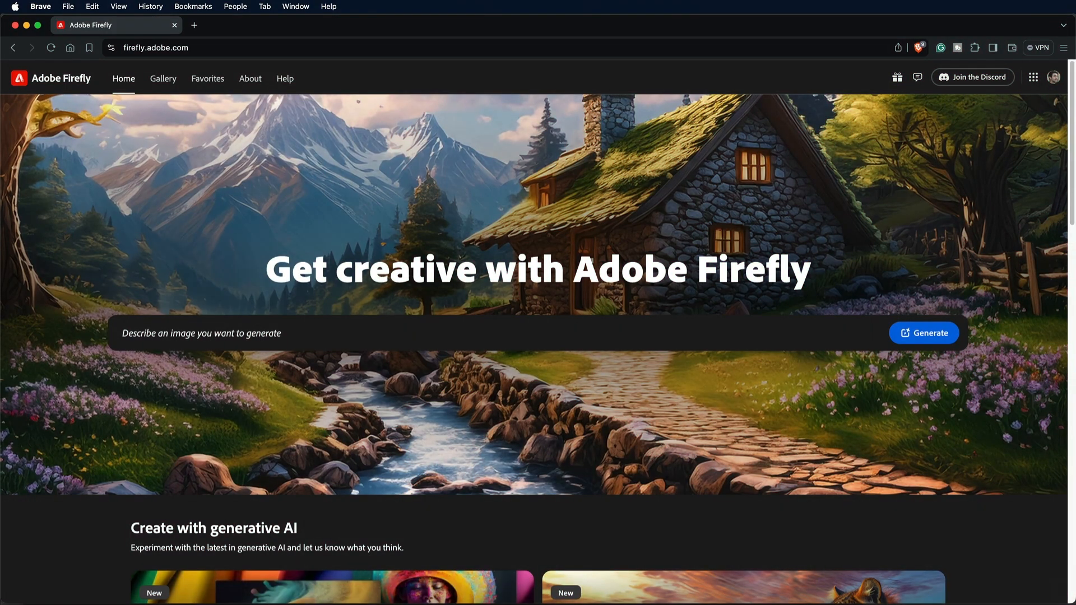
Switch to Adobe Firefly in the browser and submit a prompt for a beautiful cozy fantasy stone cottage in a spring forest aside a cobblestone path
type("Beautiful cozy fantasy stone cottage in a spring forest")
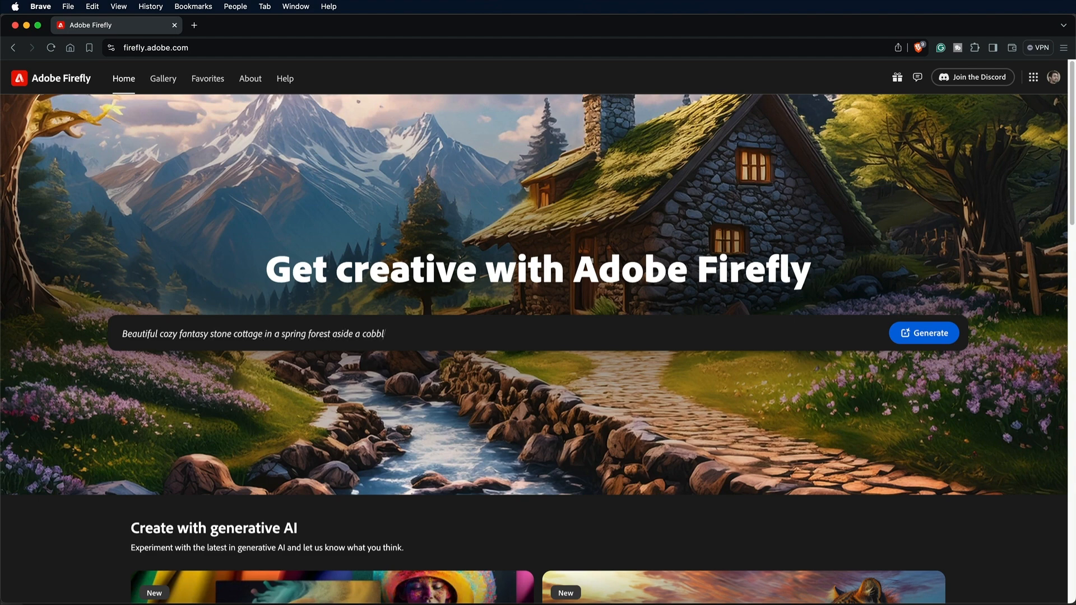
left_click(932, 335)
left_click(932, 335)
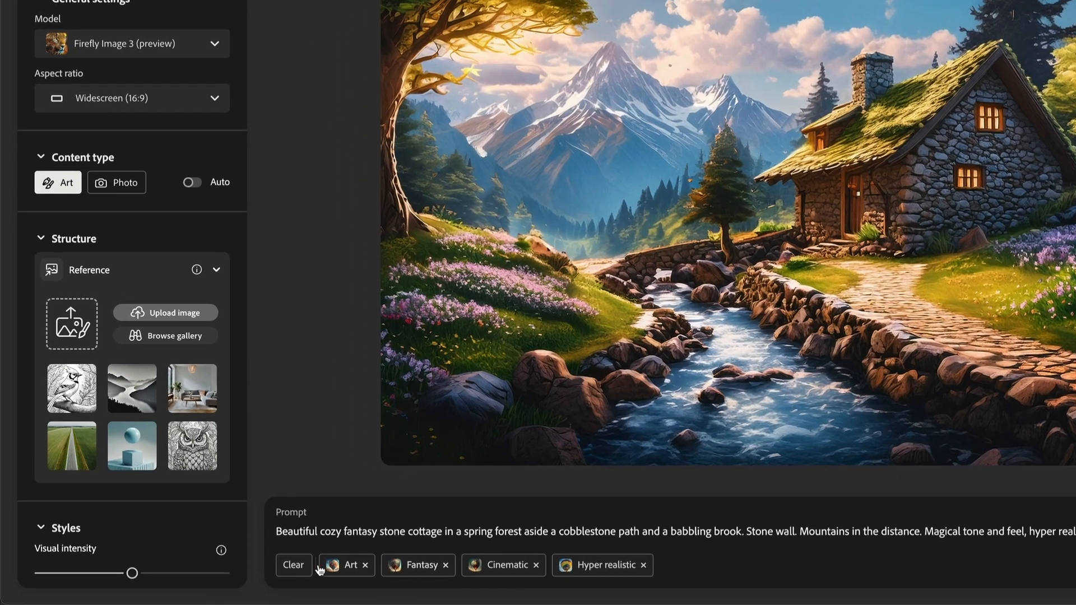
Clear the prompt's style tags, replace the prompt with "neon sign on a black wall" and generate the images
left_click(230, 571)
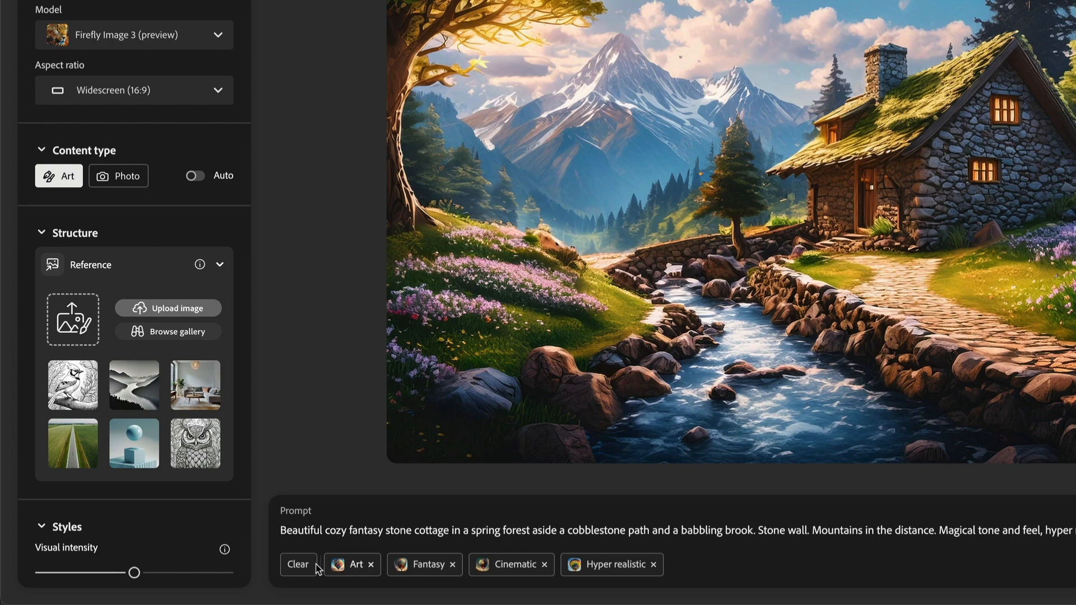
triple_click(330, 535)
type("neon sign ")
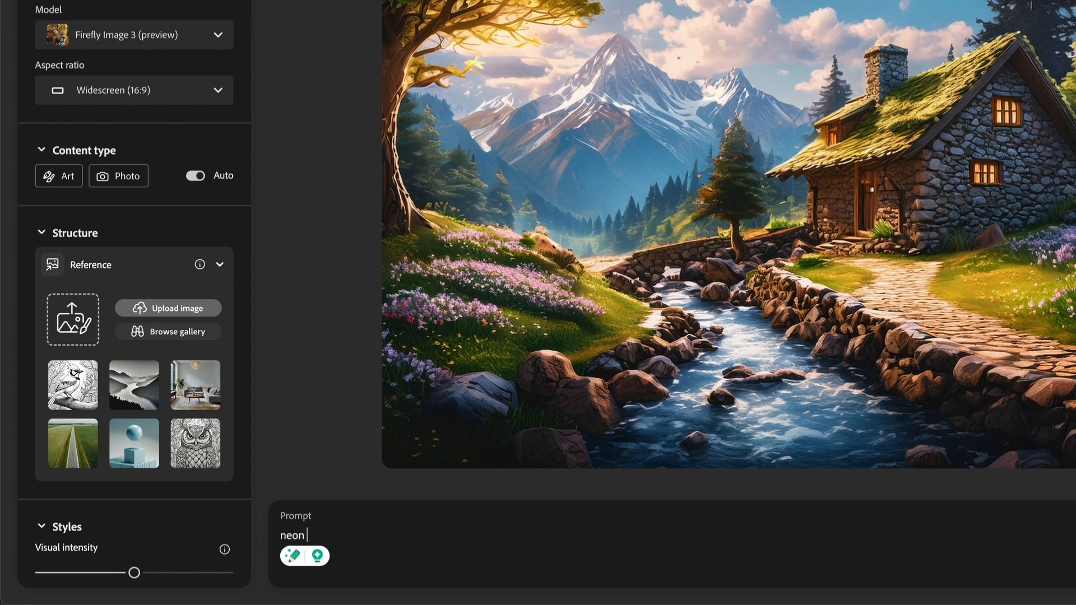
type("on a black wall")
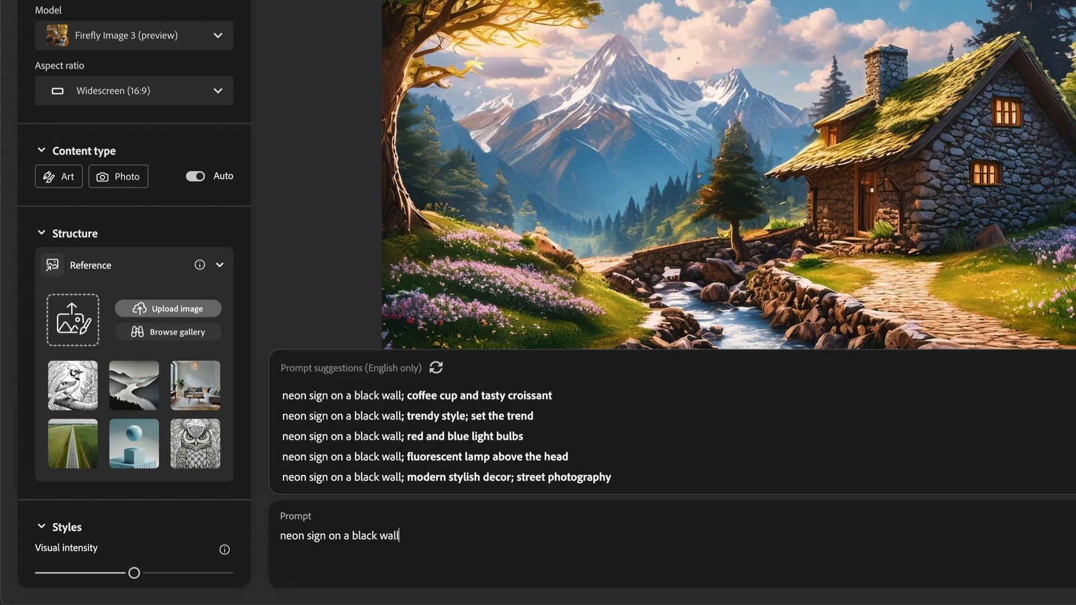
key("Return")
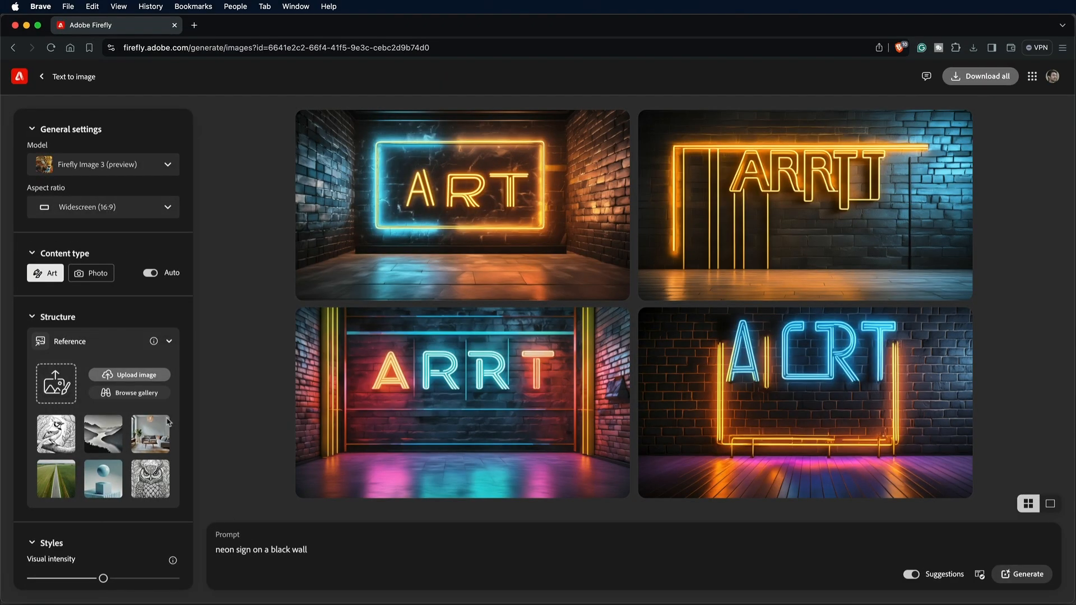
Choose the Widescreen (16:9) aspect ratio, set the content type to Photo and regenerate the images
left_click(114, 211)
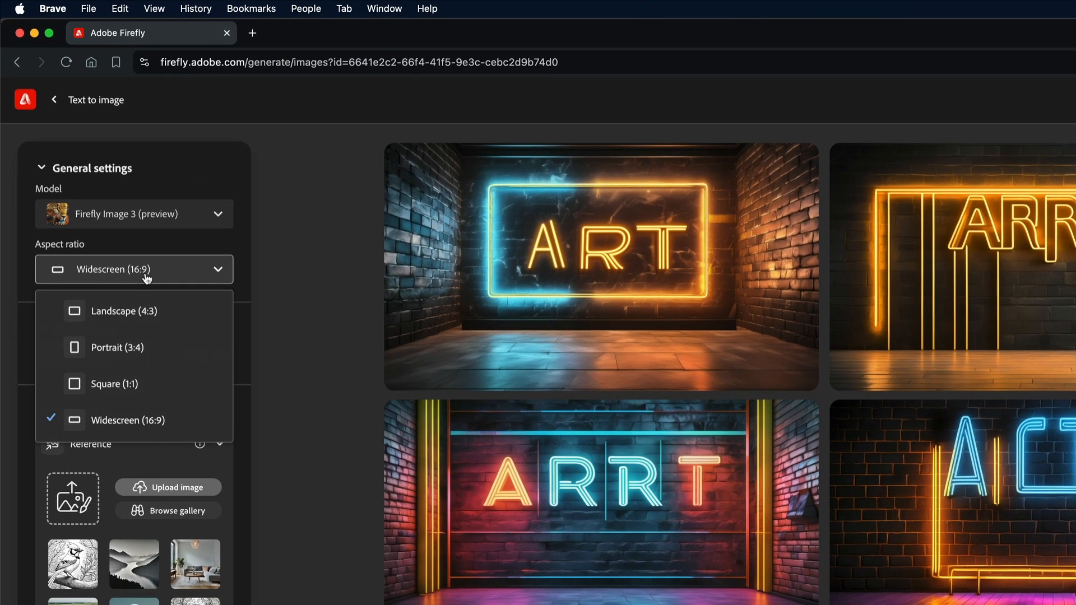
left_click(132, 422)
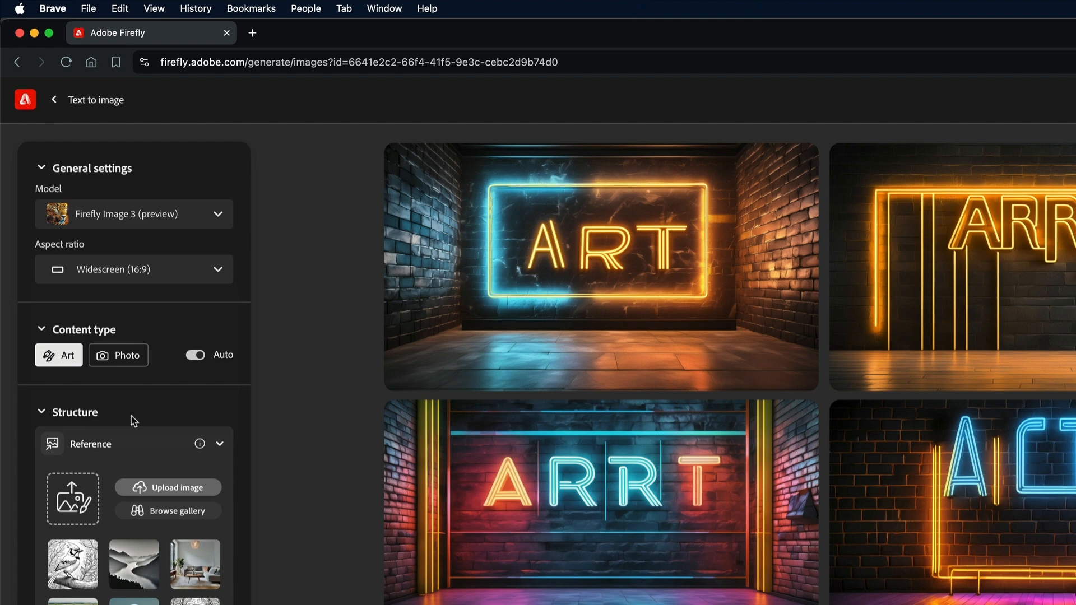
left_click(127, 359)
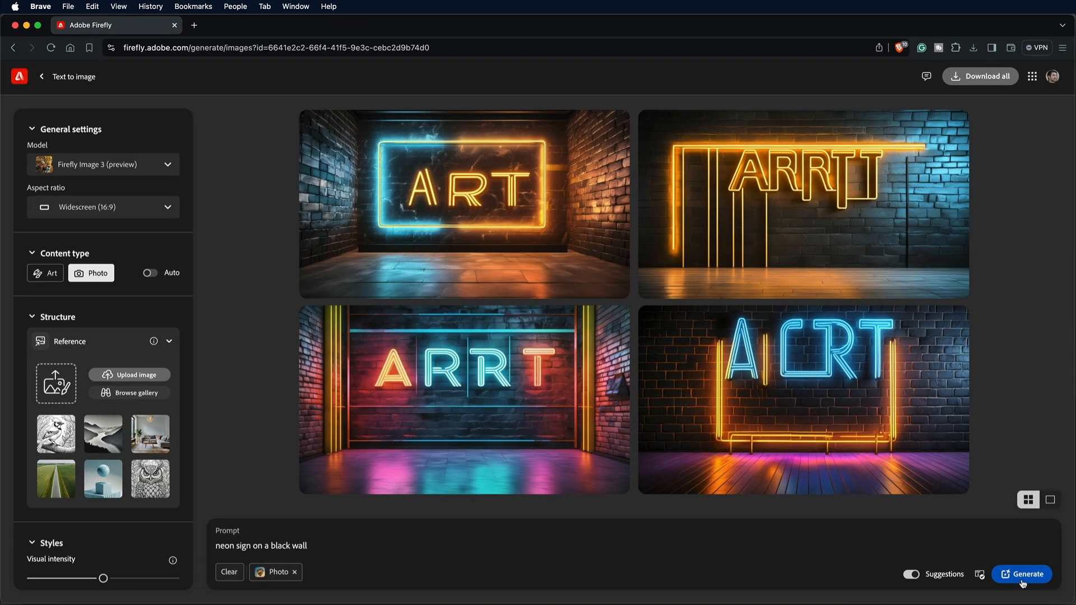
left_click(1027, 578)
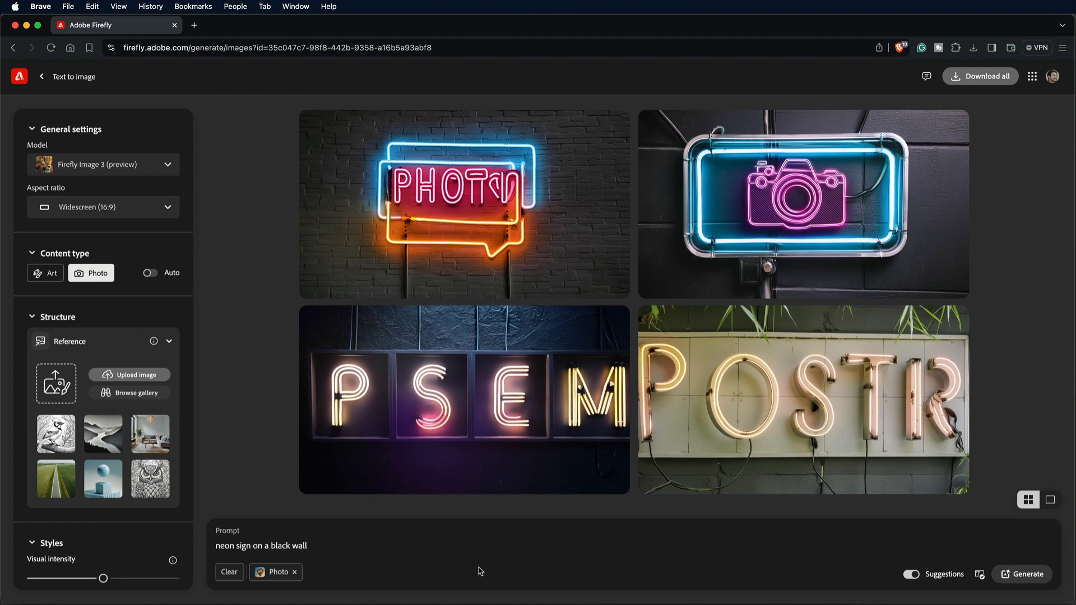
Reduce the style's visual intensity to the minimum and regenerate the neon sign images
scroll(121, 577, "down", 3)
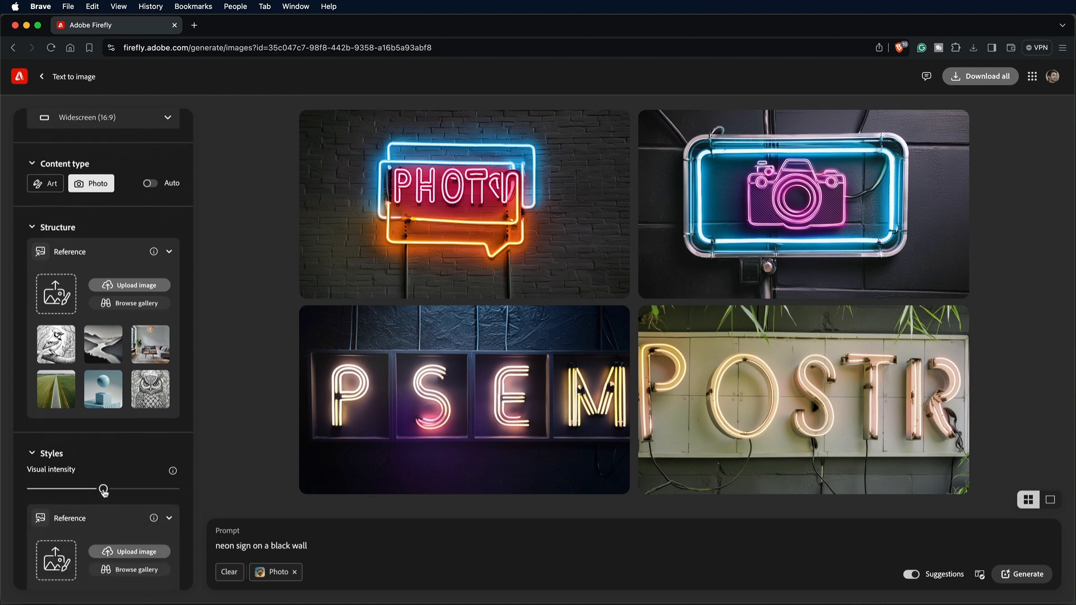
left_click_drag(77, 491, 15, 490)
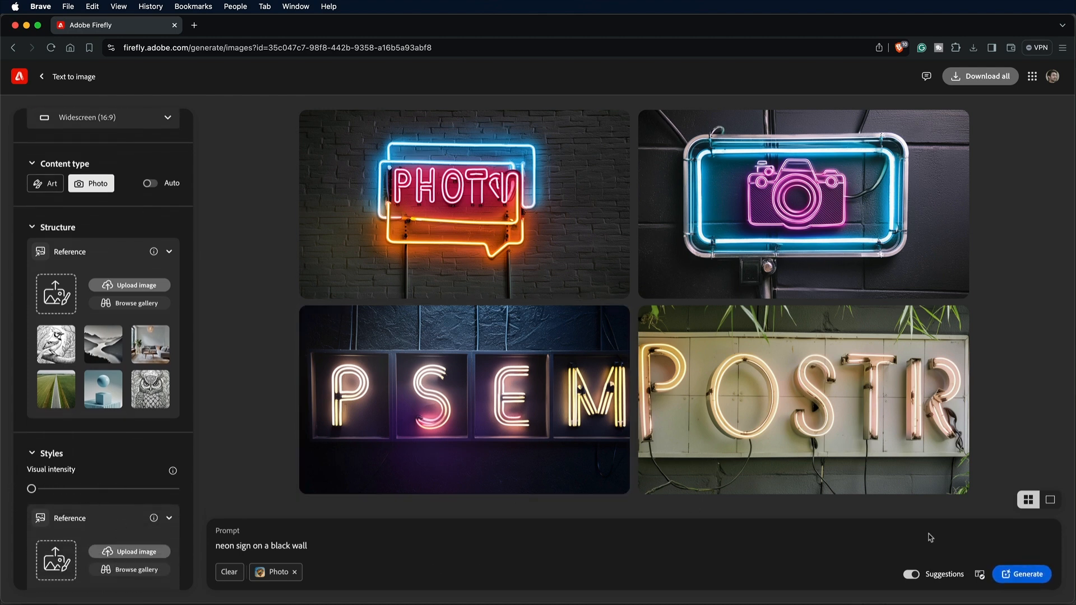
left_click(1025, 577)
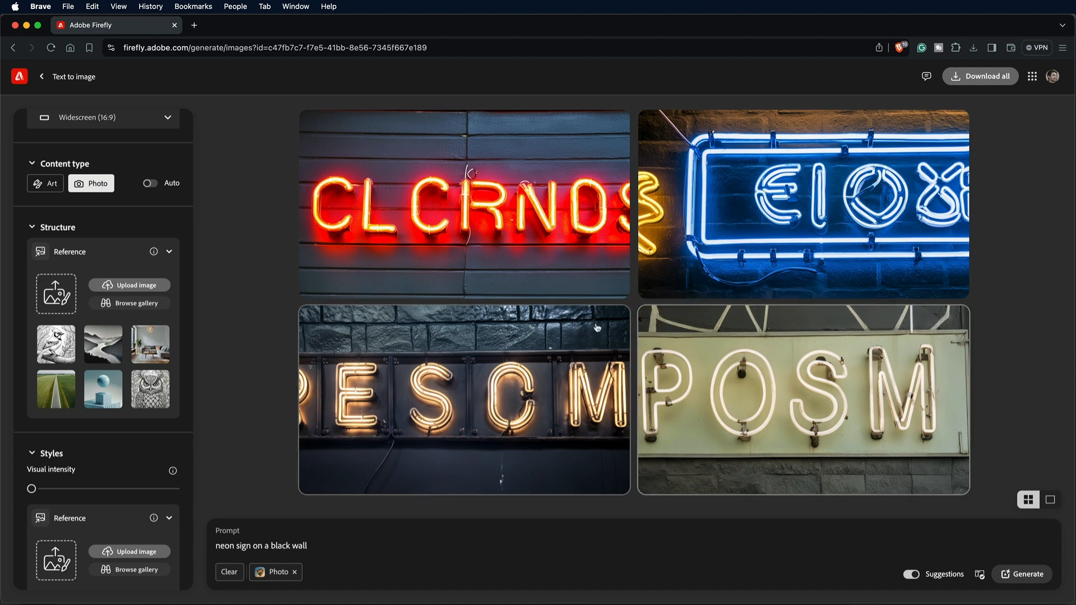
Download the enlarged red neon sign image to the Desktop under its suggested name and close the preview
left_click(529, 238)
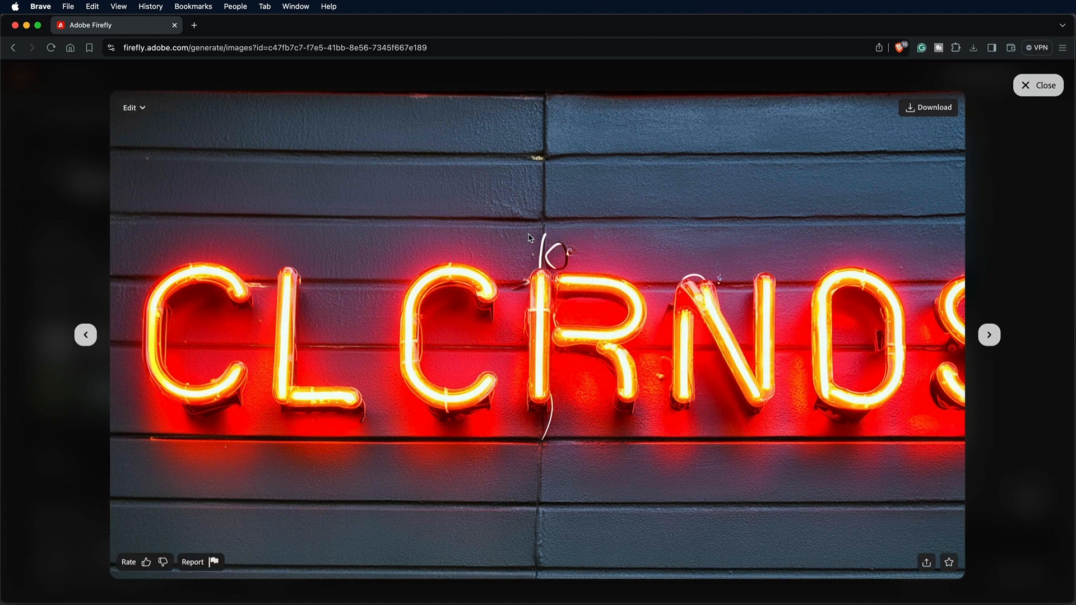
left_click(924, 111)
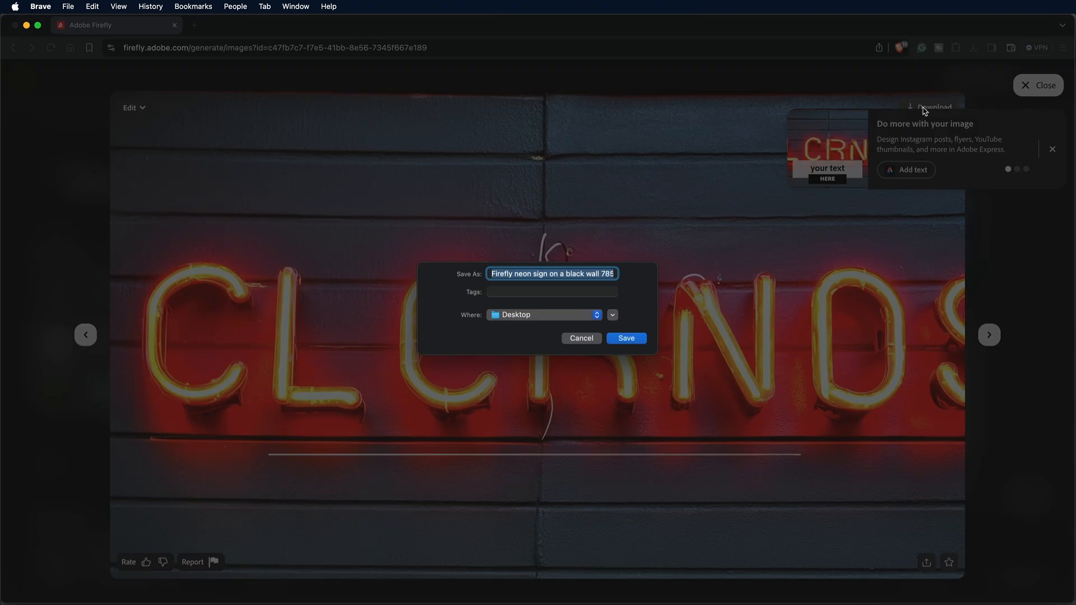
left_click(625, 336)
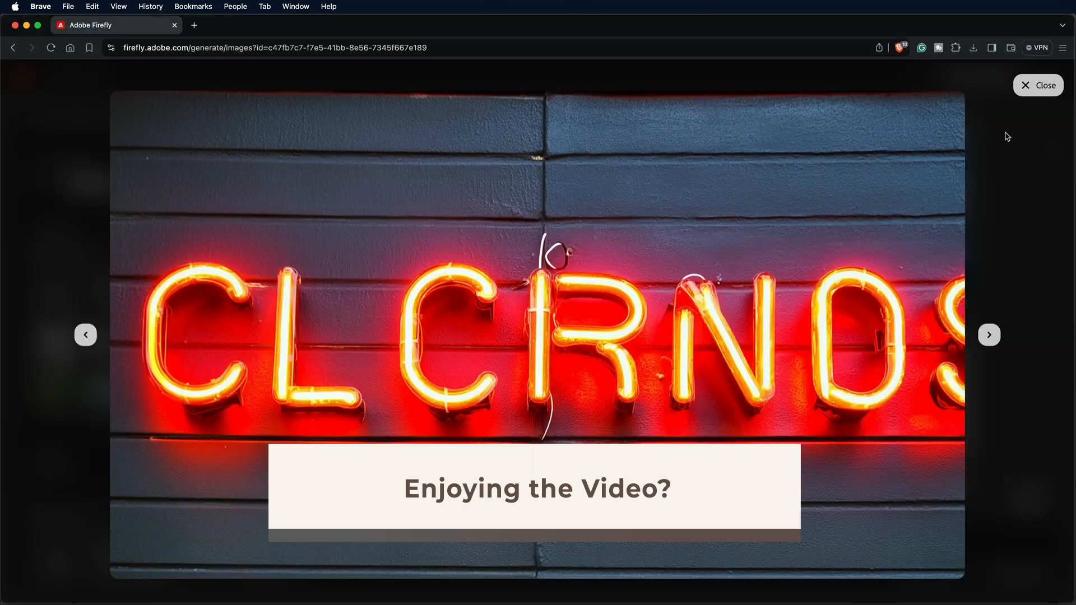
left_click(1037, 85)
Generate another batch of neon signs, preview the yellow-orange sign on the dark wall and use it as the style reference
left_click(1019, 574)
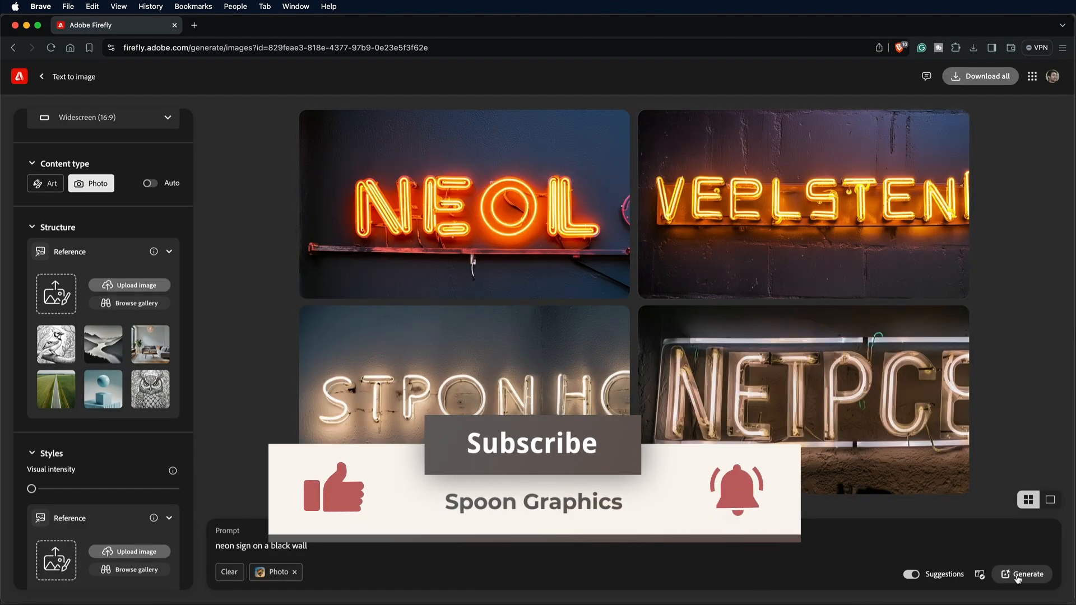
left_click(823, 219)
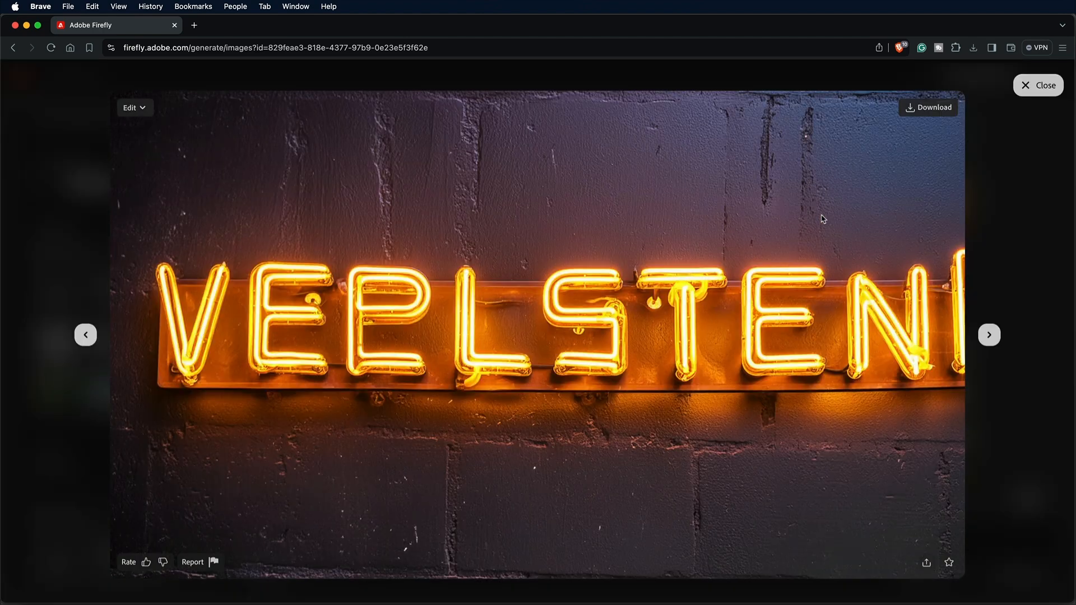
left_click(1038, 85)
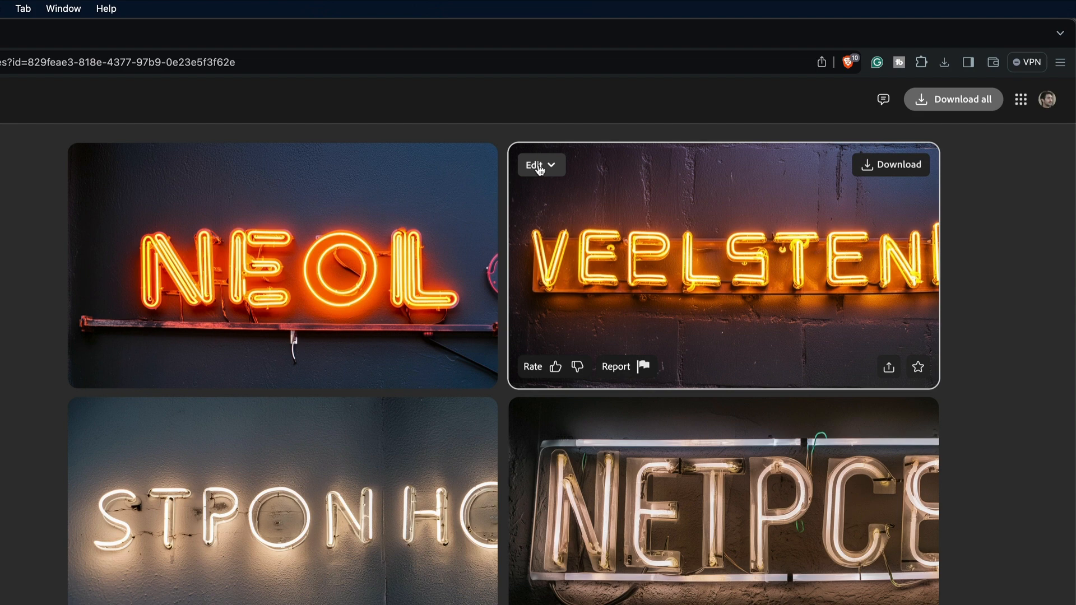
left_click(537, 164)
left_click(574, 272)
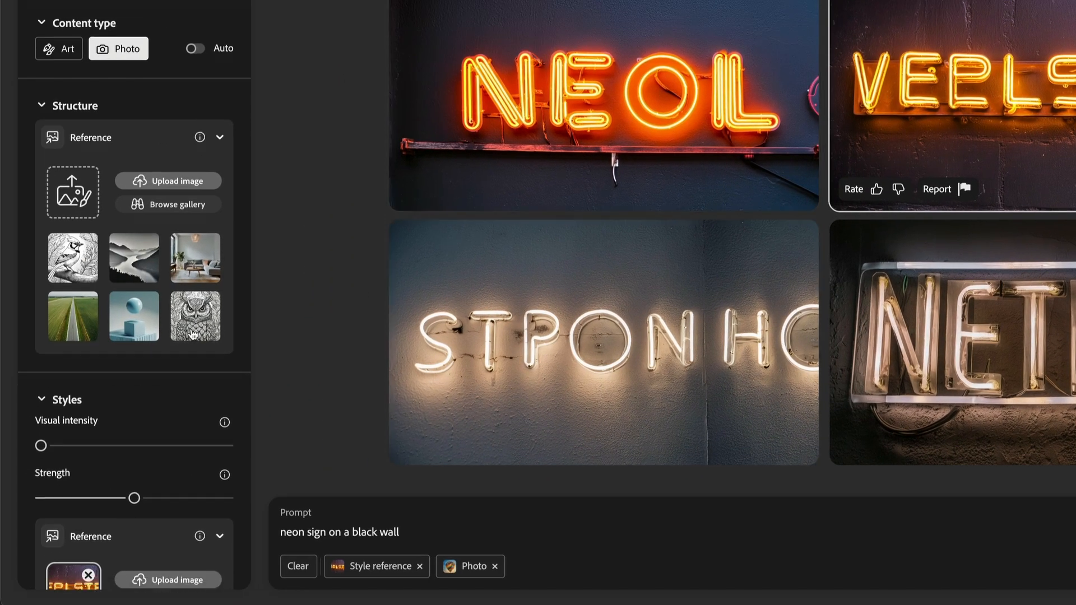
Upload neon.jpg from the Desktop as the structure reference and generate a new batch of images
scroll(193, 335, "down", 2)
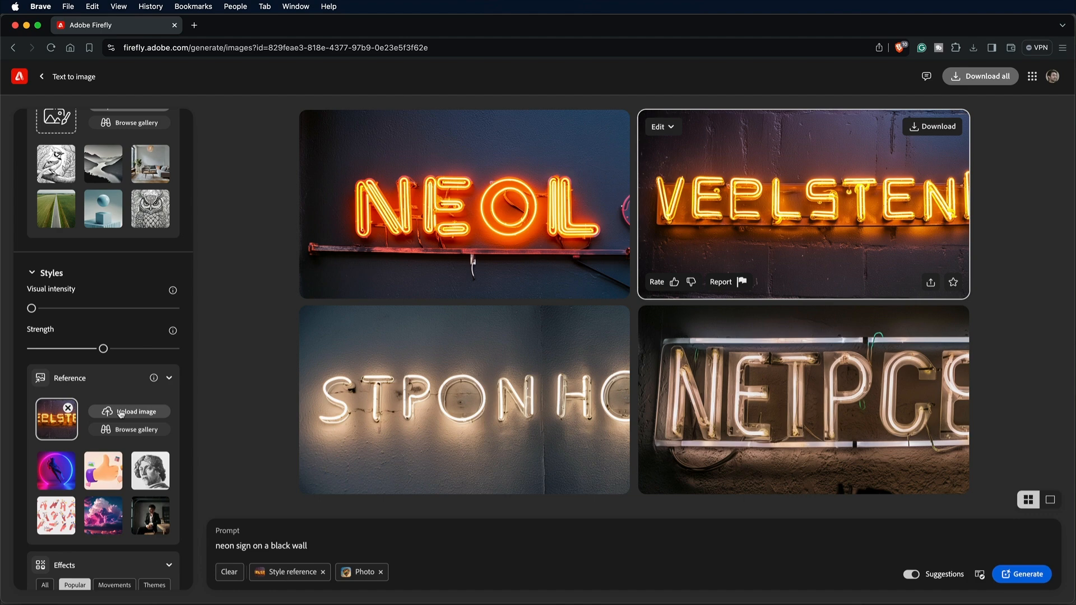
scroll(121, 413, "up", 2)
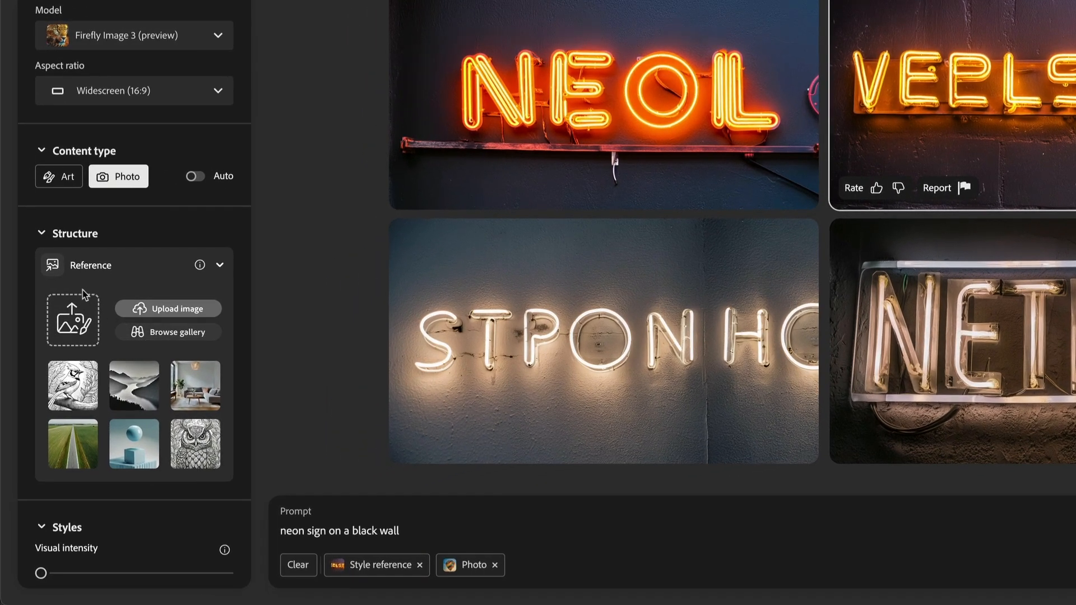
left_click(83, 320)
left_click(465, 196)
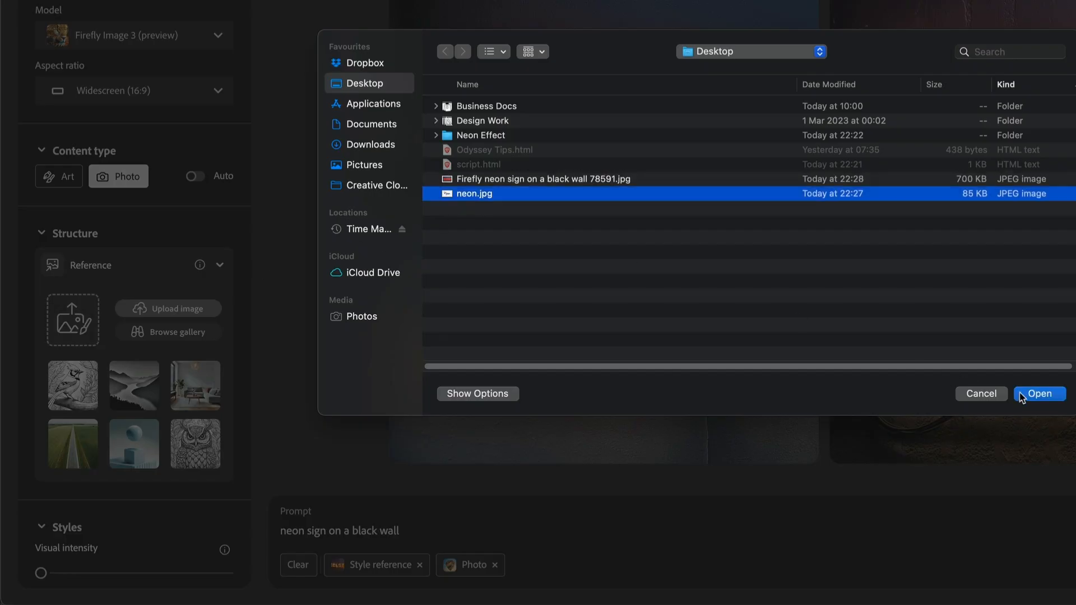
left_click(1025, 395)
left_click(813, 304)
scroll(192, 324, "down", 5)
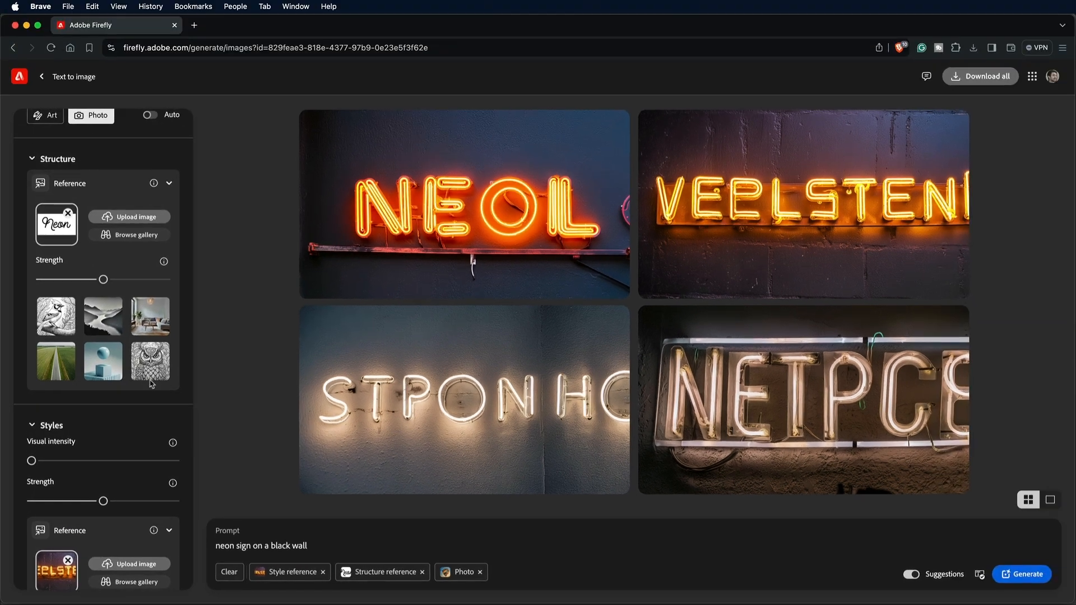
left_click(1022, 574)
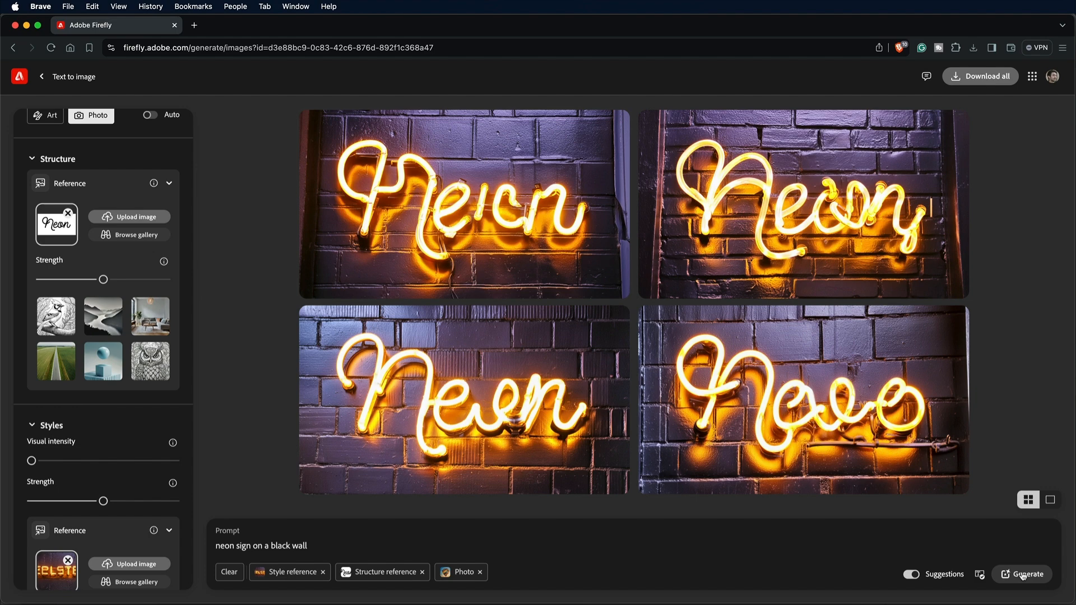
Preview the upper-left sign, raise the structure reference strength to the maximum and regenerate the images
left_click(506, 231)
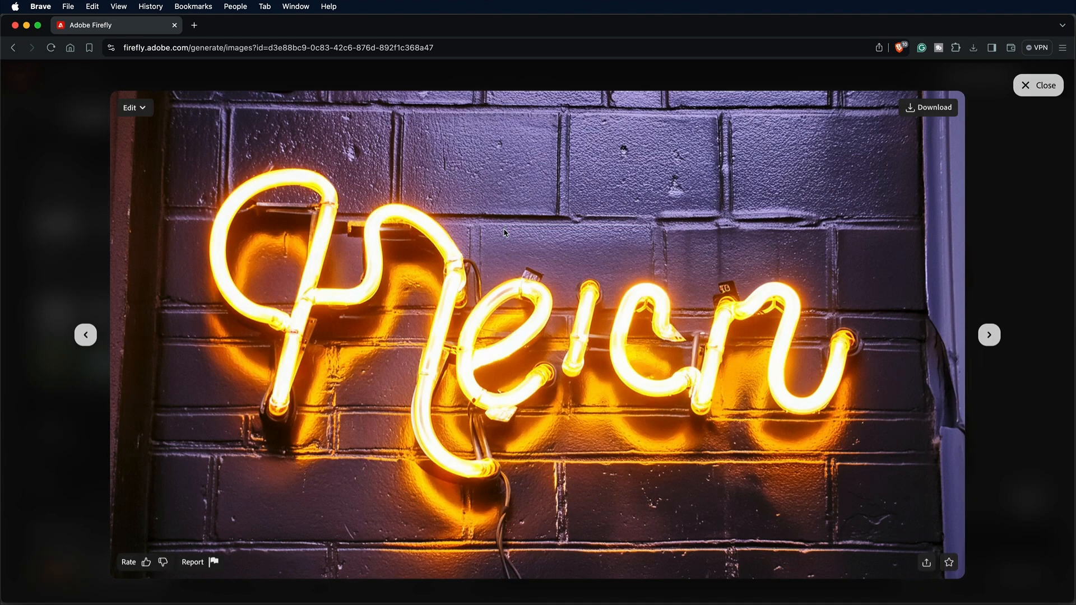
left_click(1038, 85)
left_click_drag(134, 363, 234, 369)
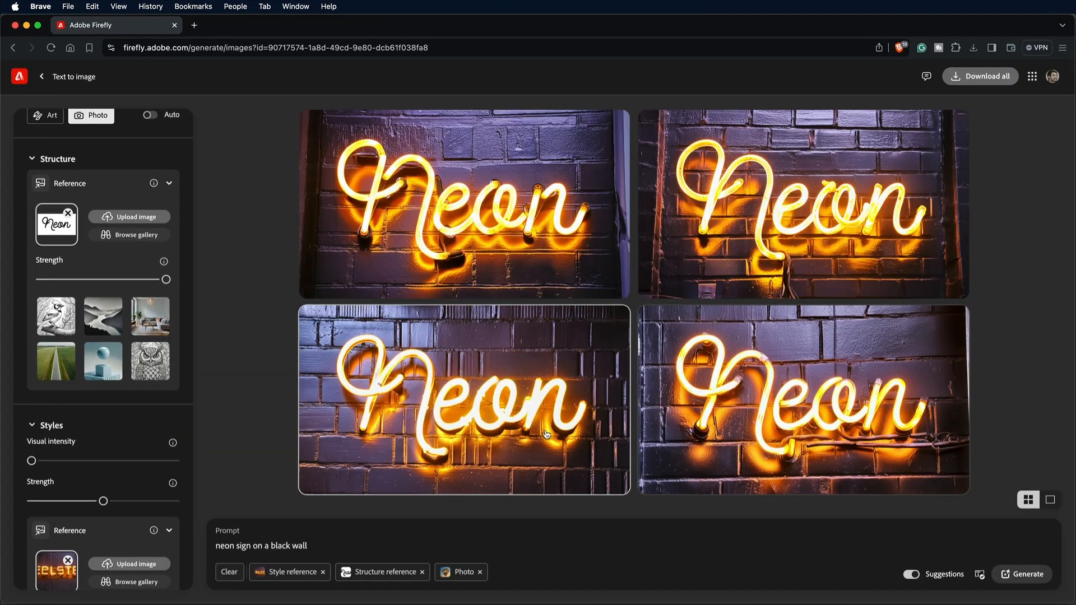
Preview the lower-left sign, raise the style strength to the maximum and regenerate the images
left_click(546, 434)
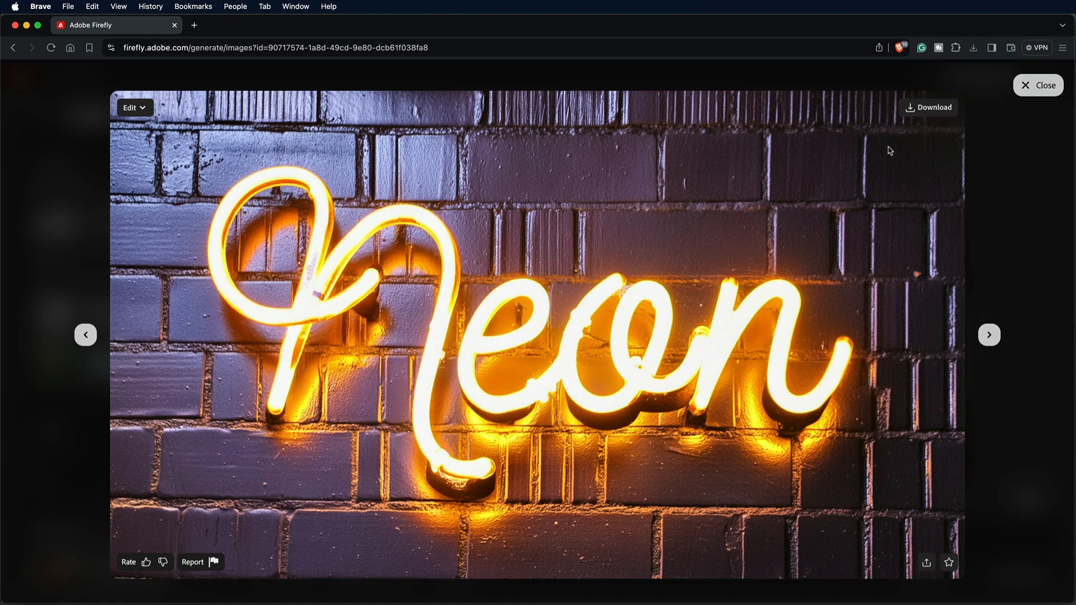
left_click(1038, 86)
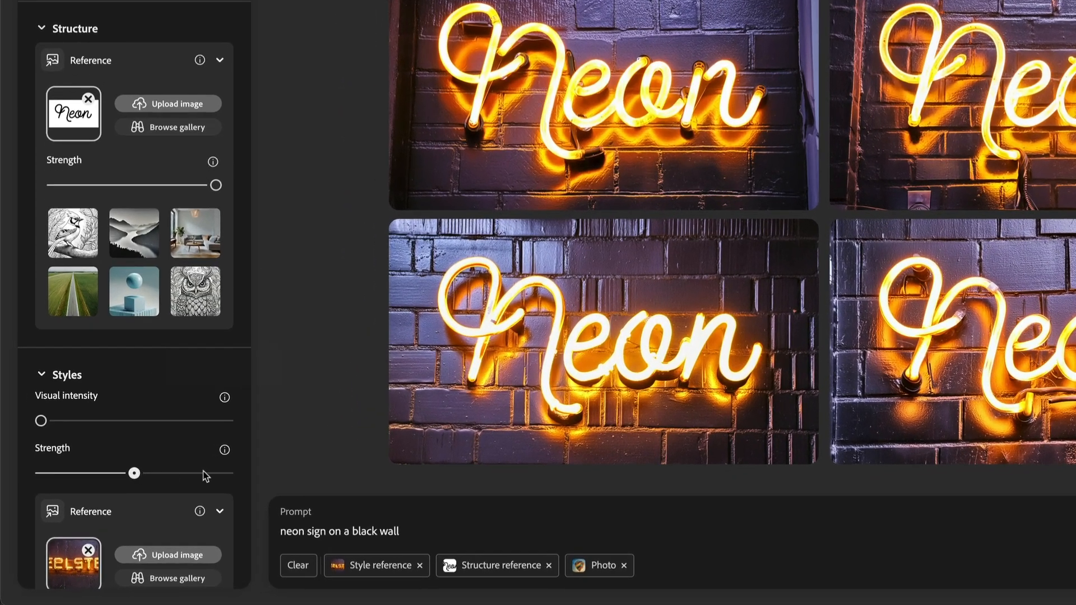
left_click_drag(156, 501, 175, 502)
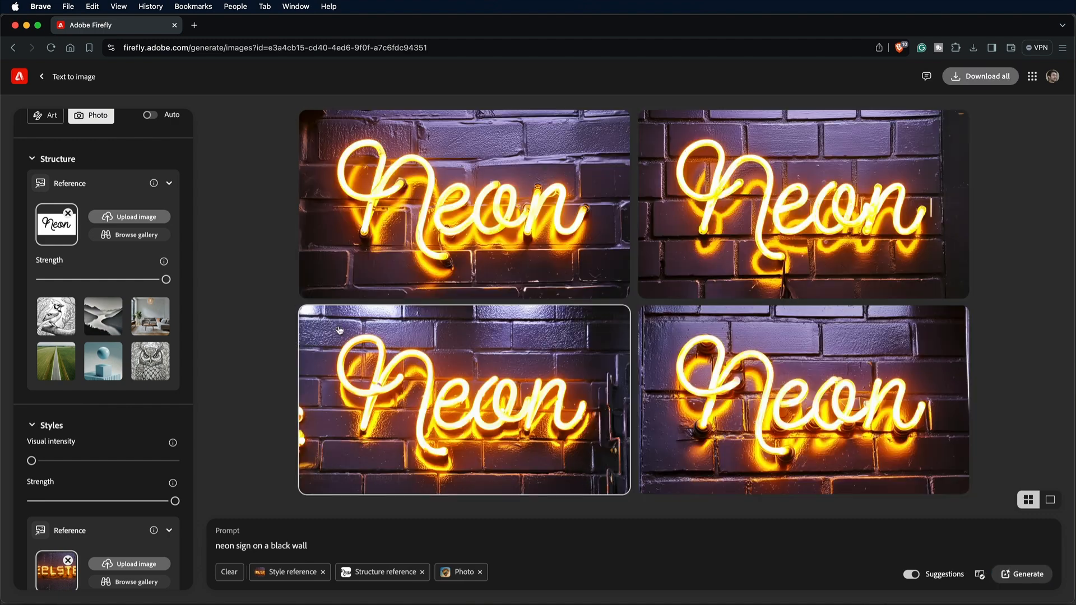
Try the style's visual intensity at the maximum, regenerate the images and preview the sign mounted on the panel
left_click_drag(31, 461, 176, 462)
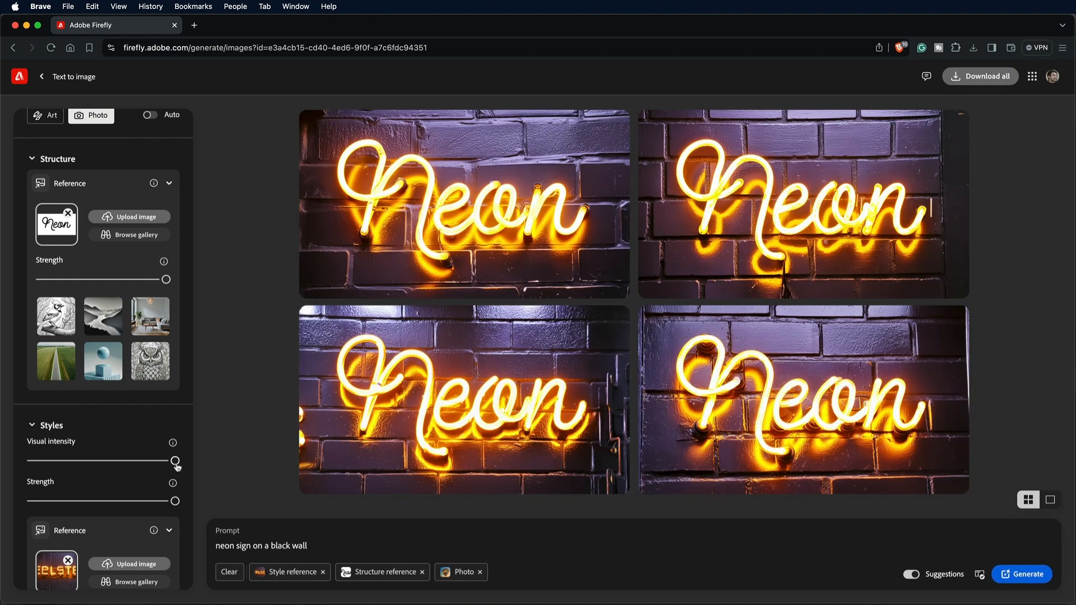
left_click(1021, 575)
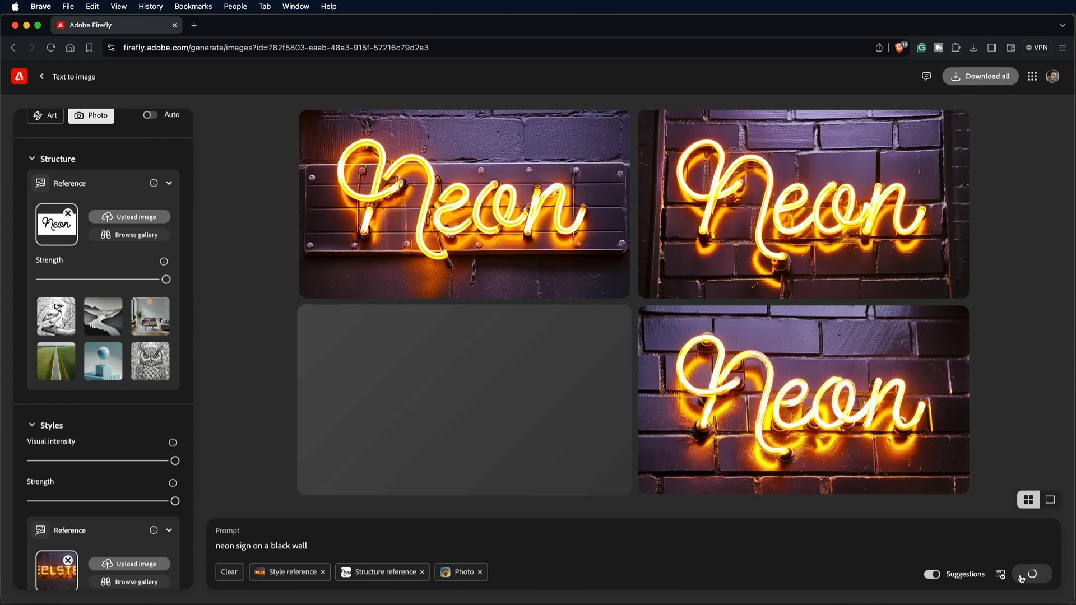
left_click(536, 226)
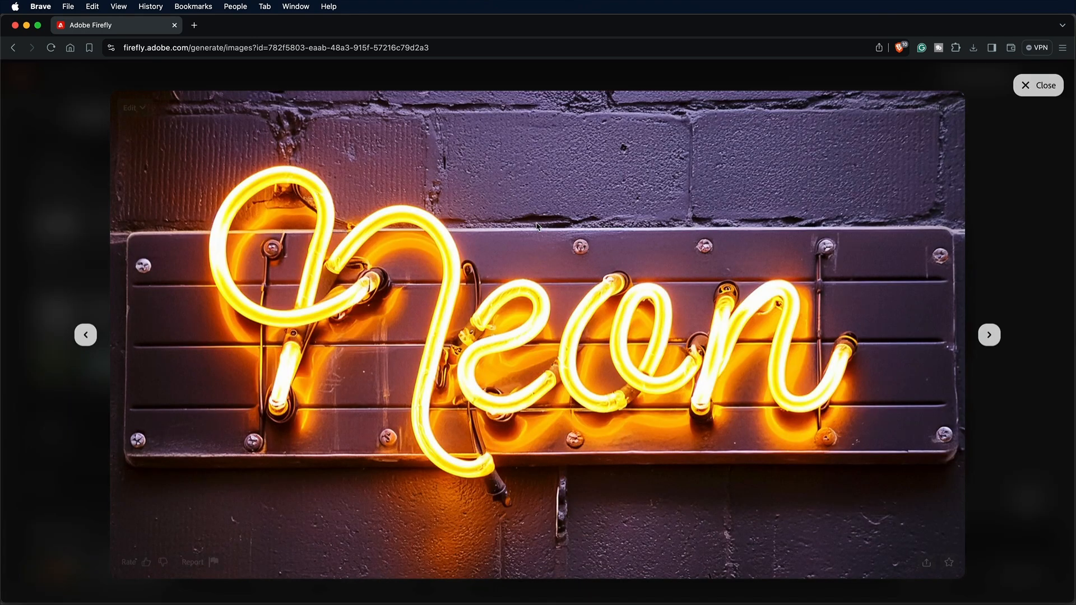
left_click(1040, 87)
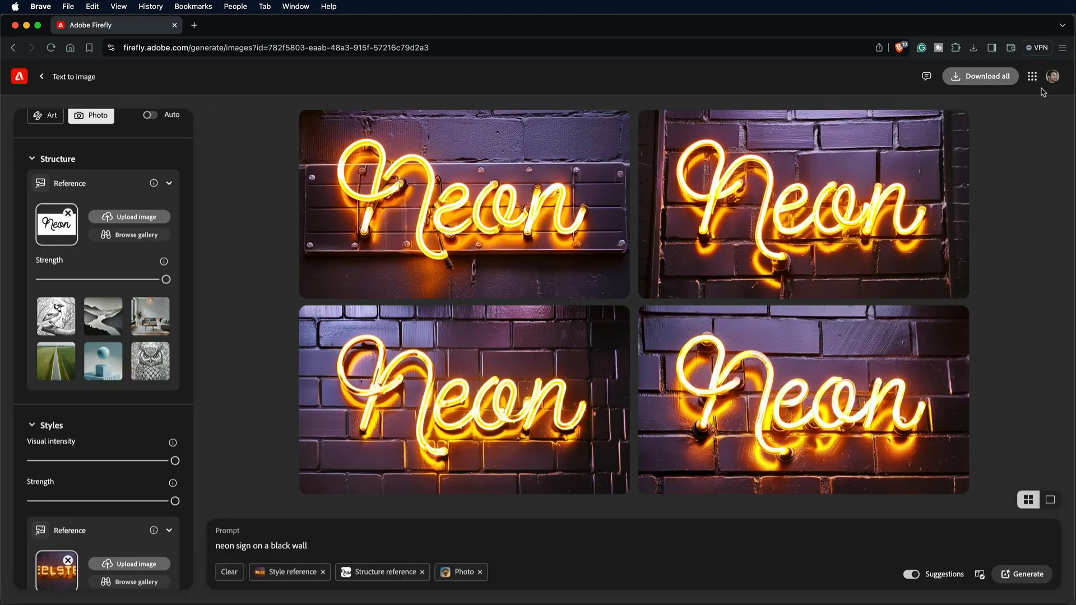
Reduce the visual intensity to the minimum, regenerate the images and save the lower-right sign to the favorites
left_click_drag(150, 461, 32, 463)
left_click(1026, 574)
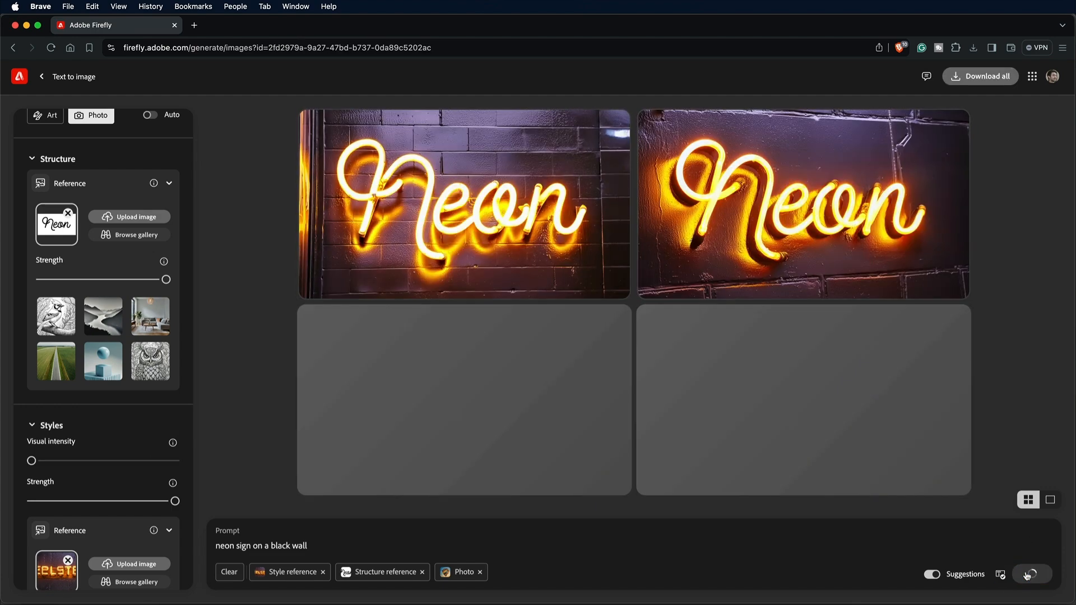
mouse_move(836, 418)
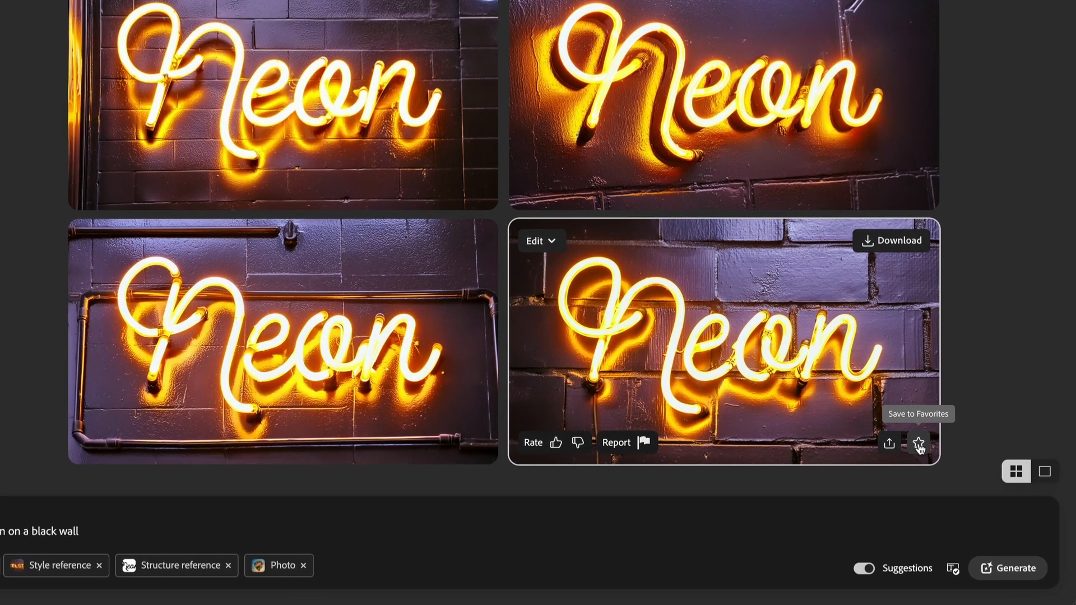
left_click(918, 444)
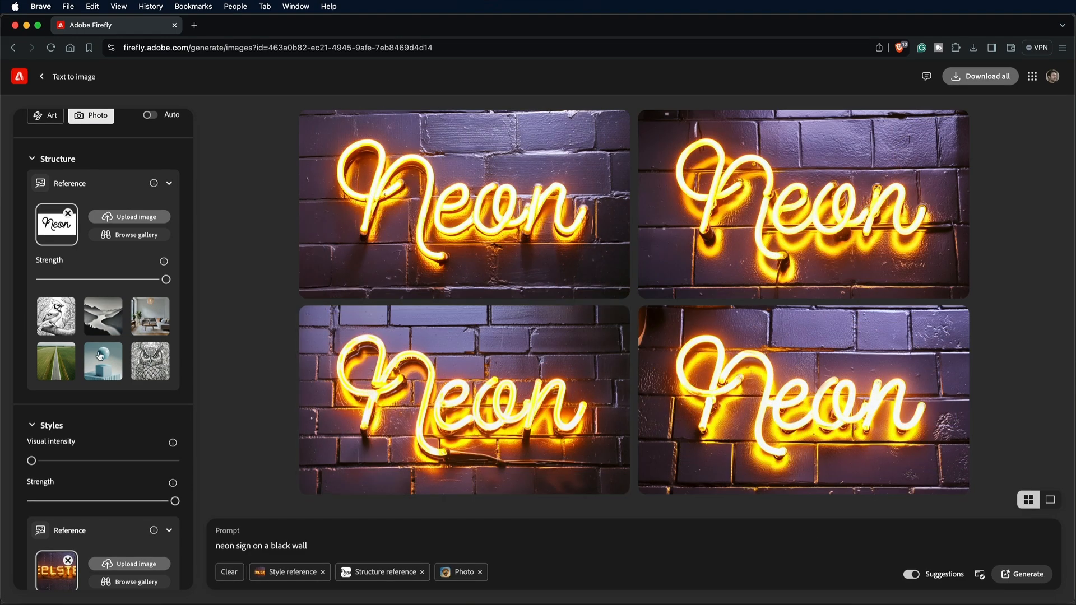
Replace the style reference with "Firefly neon sign on a black wall 78591.jpg", regenerate the images and preview the upper-right sign
scroll(101, 356, "down", 2)
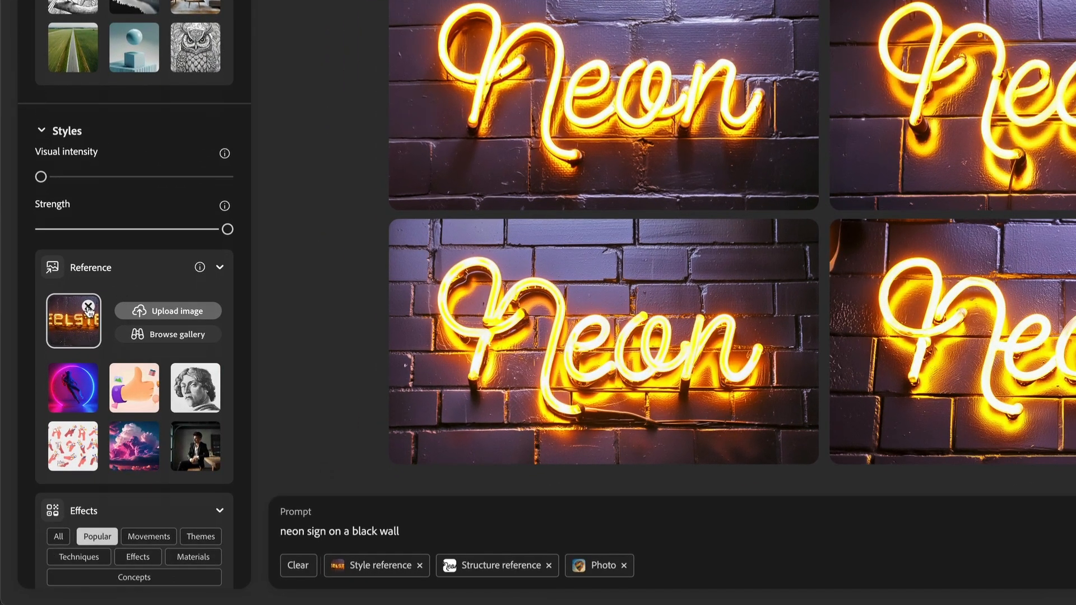
left_click(88, 307)
left_click(177, 258)
left_click(469, 183)
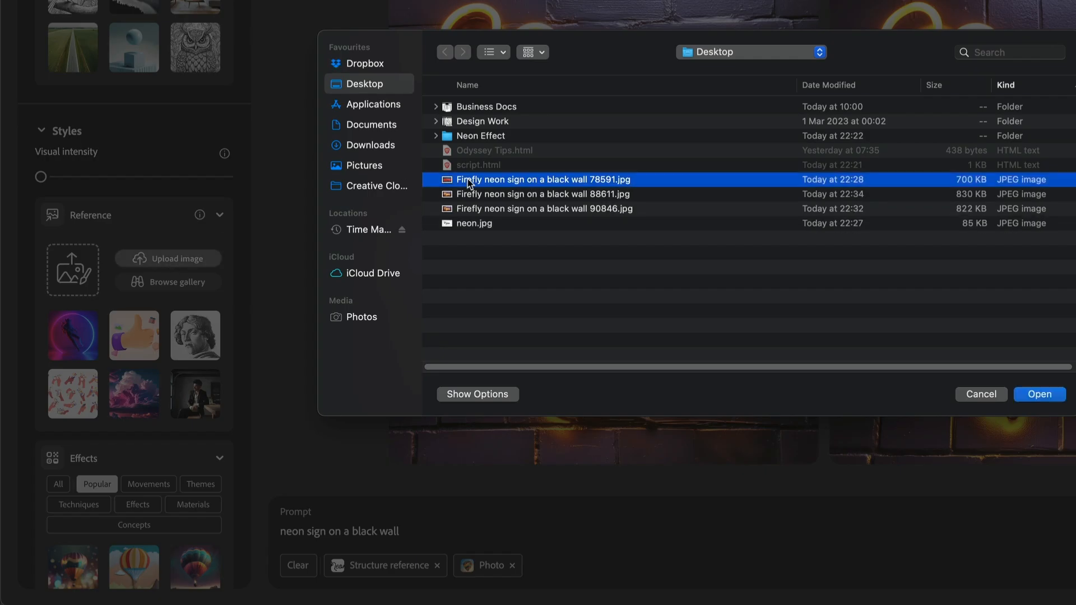
left_click(1040, 394)
left_click(1022, 577)
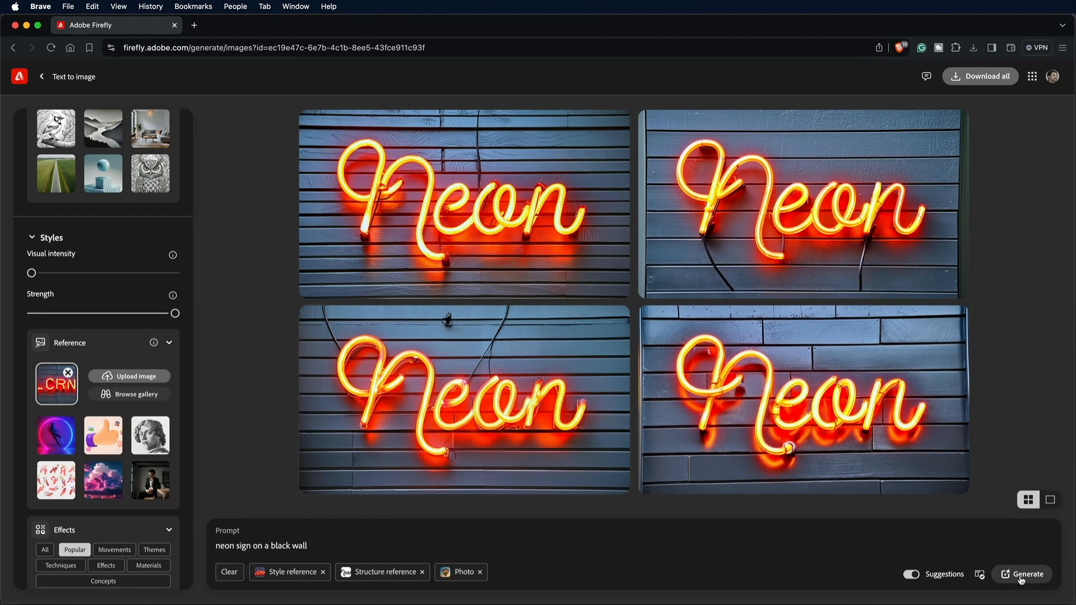
left_click(796, 249)
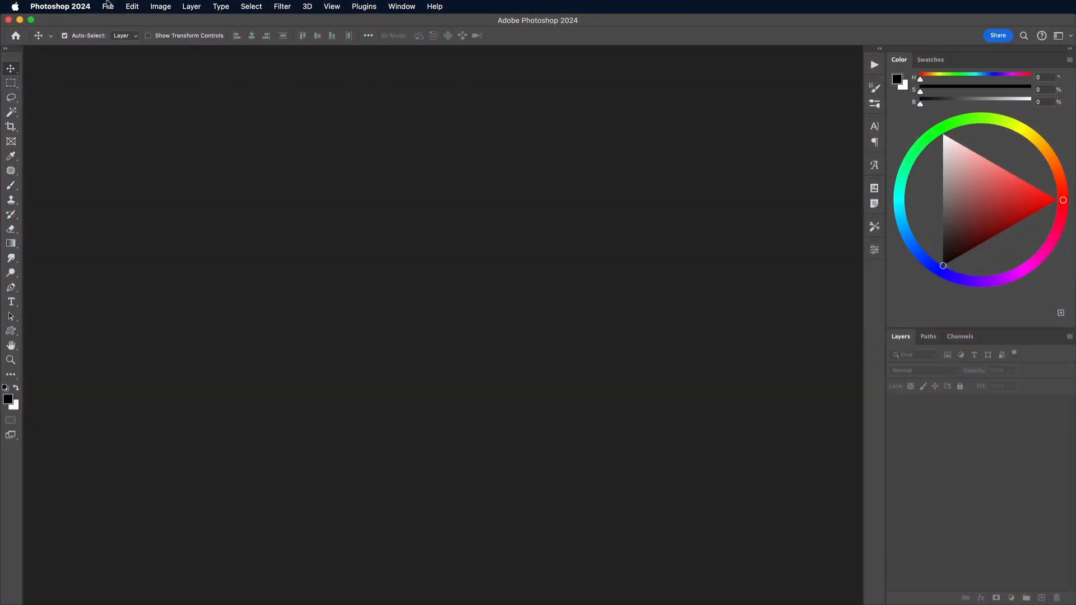
Switch to Photoshop, create a white 1080 × 1350 pixel document and add "Go" and "for it!" as separate text layers
left_click(108, 6)
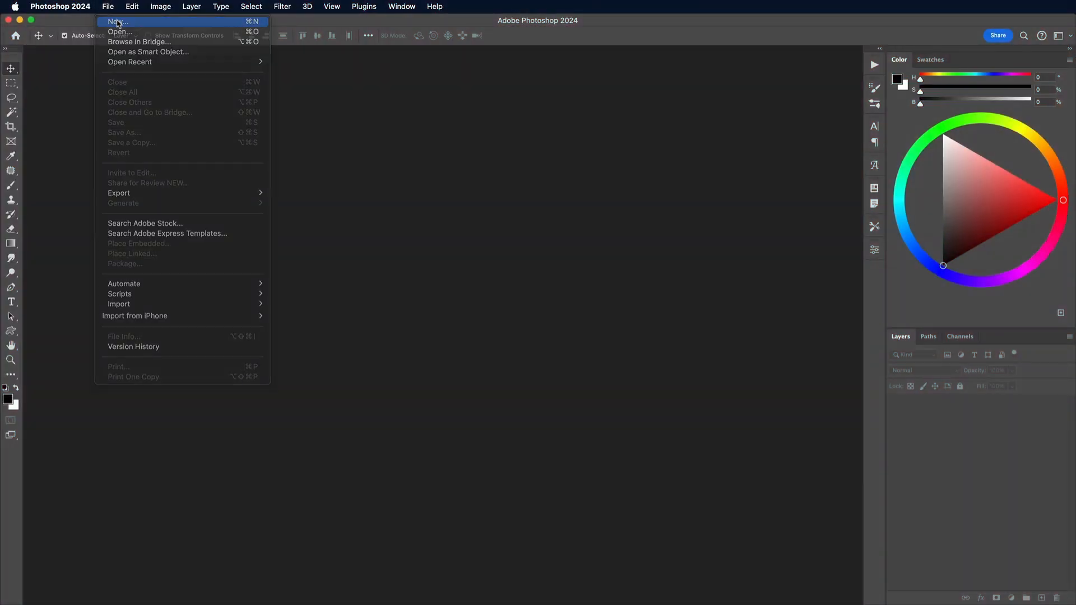
left_click(117, 22)
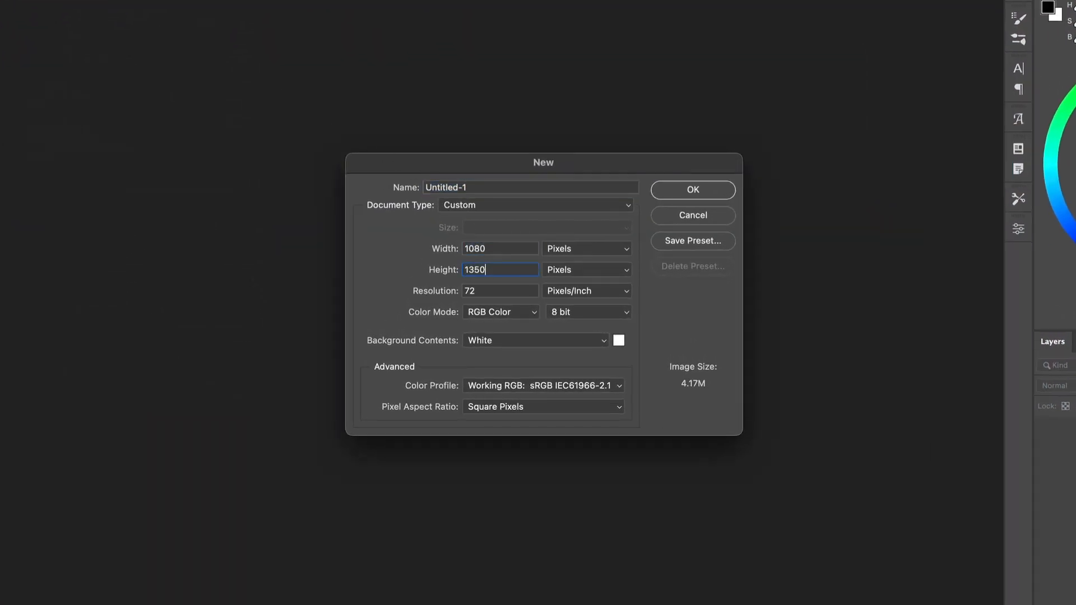
key("Return")
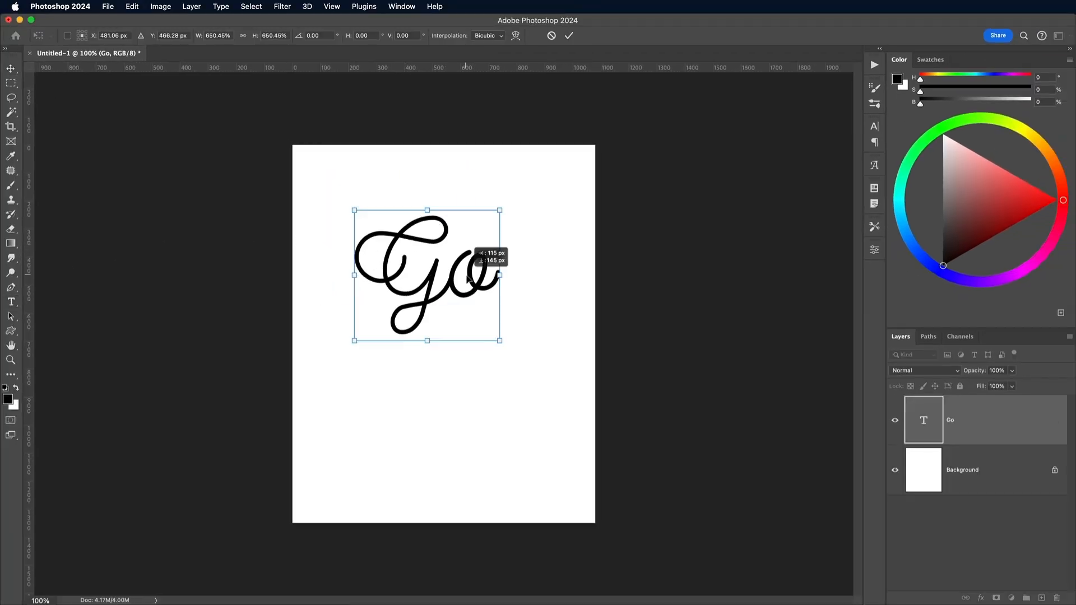
key("Return")
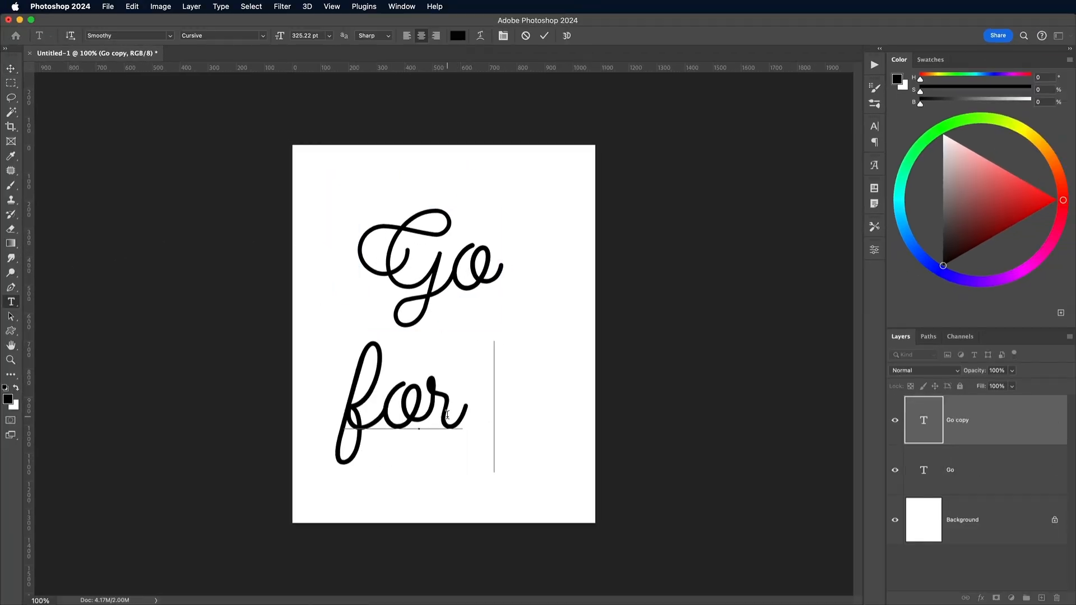
type("it!")
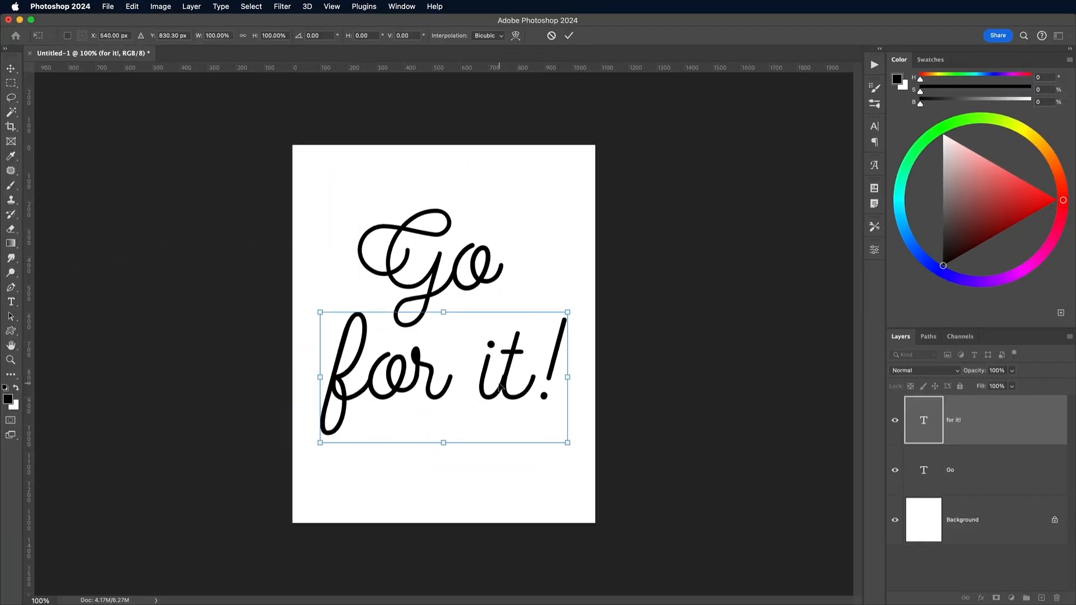
Apply a text warp to the "for it!" line so that it rises towards the exclamation mark
left_click(515, 36)
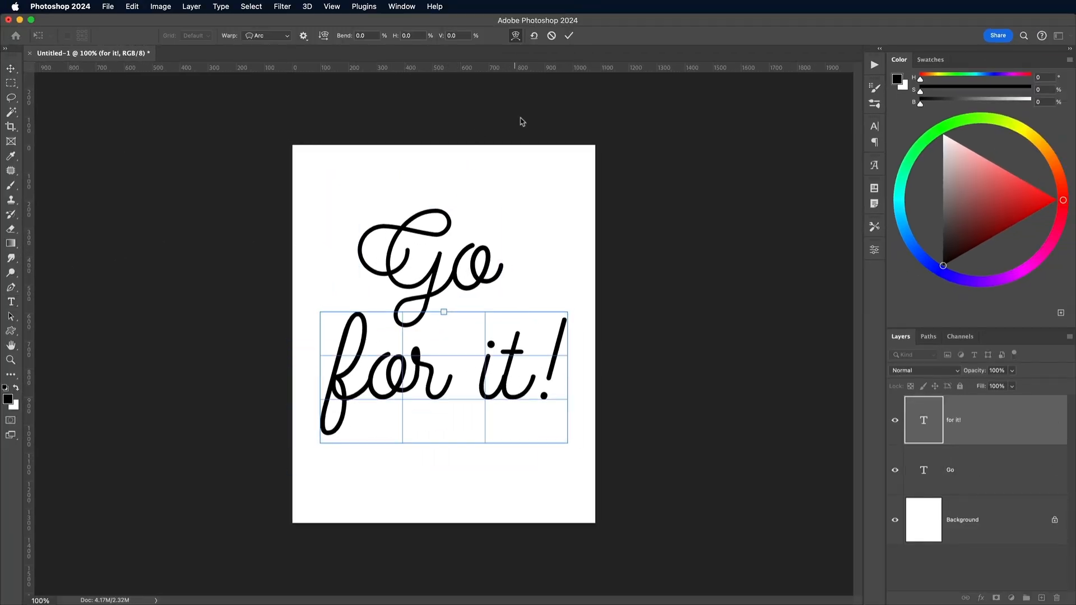
left_click(480, 36)
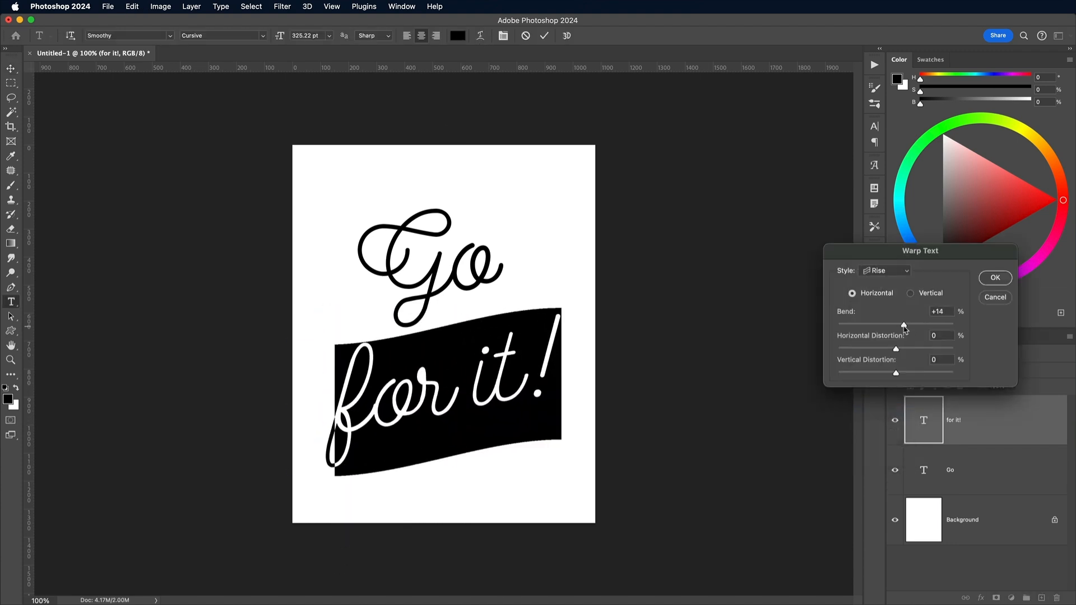
key("Return")
key("ctrl+Return")
Scale the warped "for it!" line slightly and move it into position beneath "Go"
key("ctrl+t")
left_click_drag(322, 308, 311, 300)
left_click_drag(408, 396, 416, 359)
key("Return")
key("shift+Down")
key("shift+Down")
key("shift+Down")
key("shift+Down")
key("shift+Left")
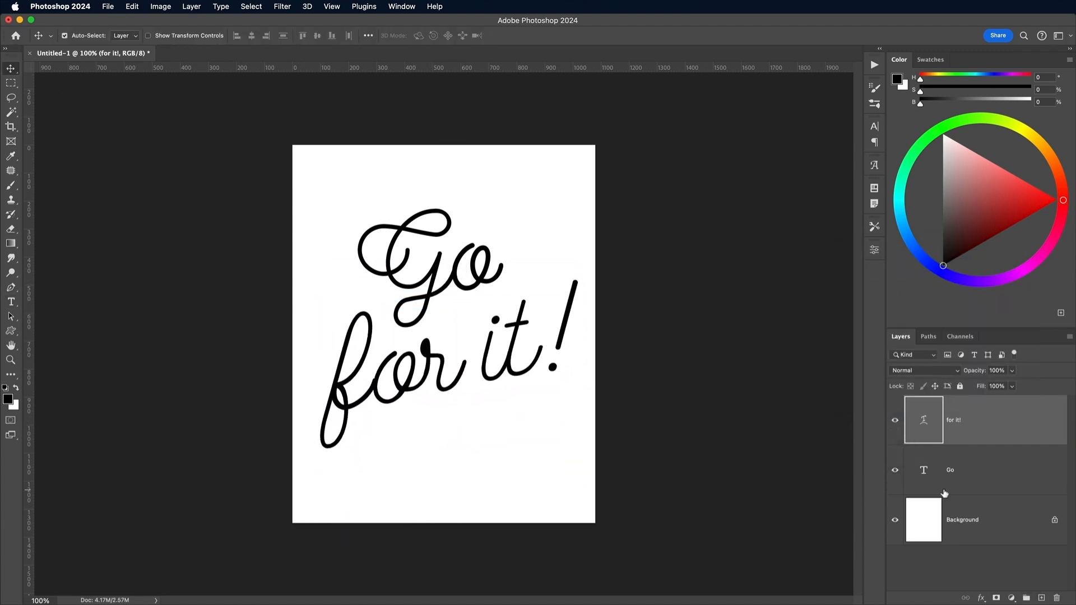
Enlarge the "Go" text slightly and reposition it above "for it!"
left_click(946, 476)
key("super+t")
left_click_drag(459, 267, 461, 271)
left_click_drag(506, 207, 513, 201)
key("Return")
Add a Stroke layer style to the "for it!" text and adjust its size to thicken the letters
left_click(979, 434)
double_click(978, 434)
left_click(597, 336)
left_click_drag(763, 284, 759, 285)
left_click(963, 248)
Add the same Stroke layer style to the "Go" text
double_click(979, 491)
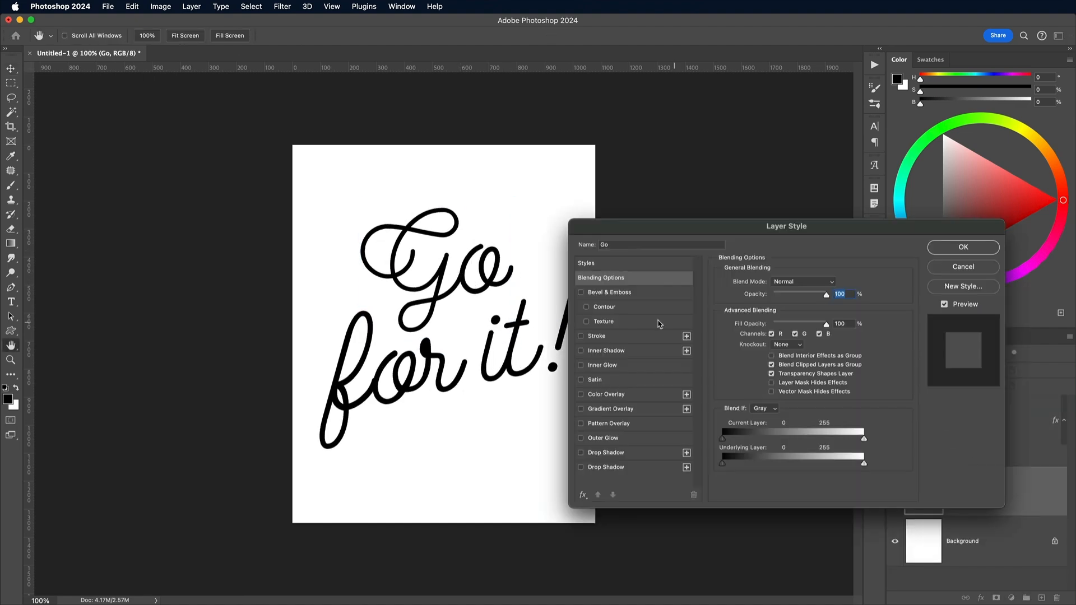
left_click(596, 336)
left_click(963, 247)
Export the lettering for the web as a JPEG image on the Desktop
key("alt+shift+super+s")
key("Return")
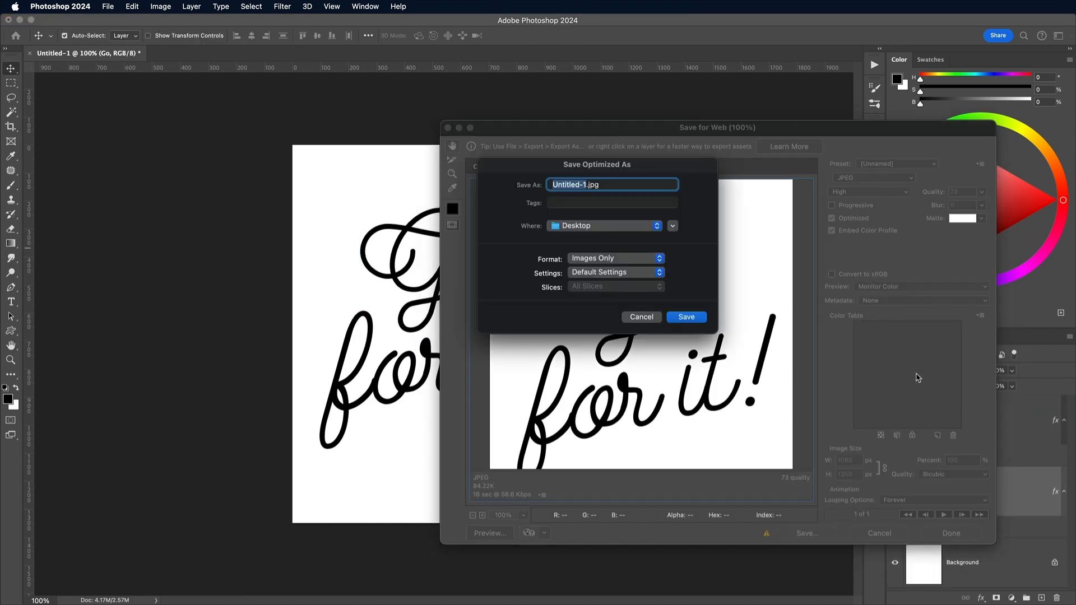
key("Return")
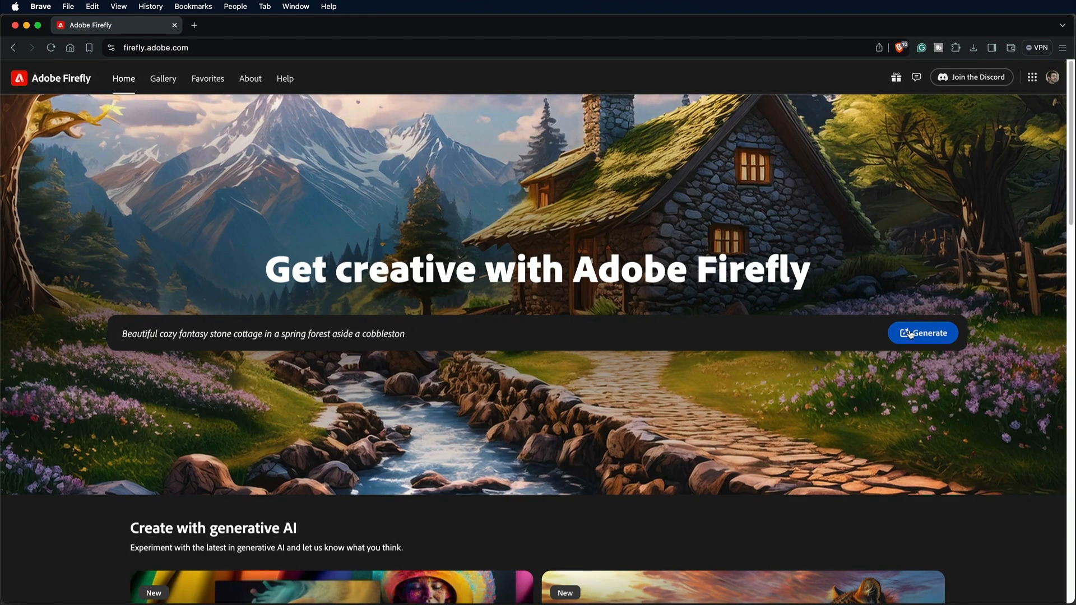
Switch to Adobe Firefly, open its text-to-image generator and set the Portrait (3:4) aspect ratio and Photo content type
left_click(909, 334)
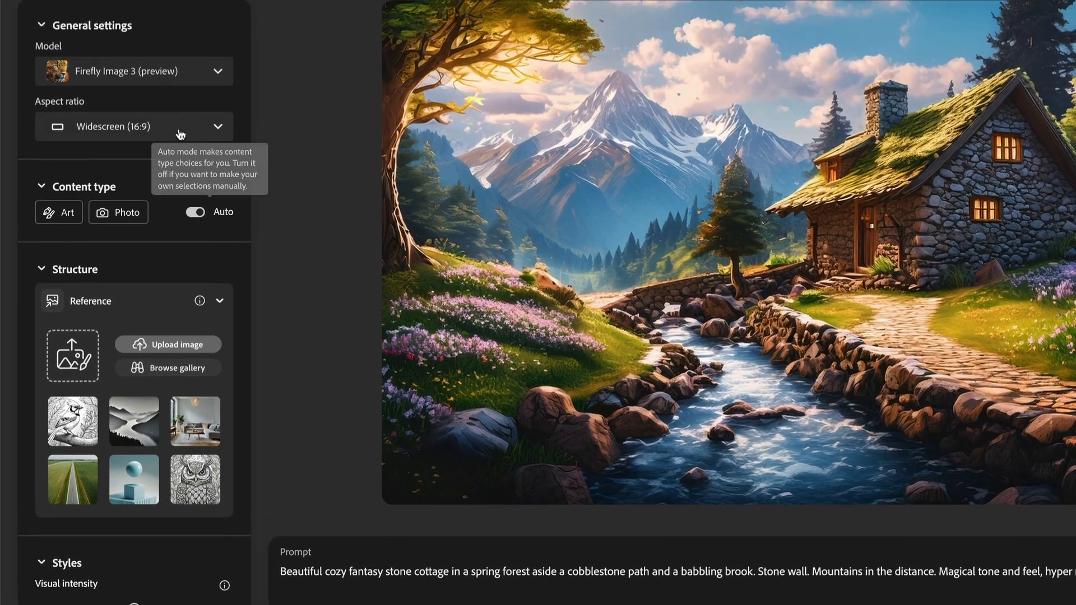
left_click(180, 92)
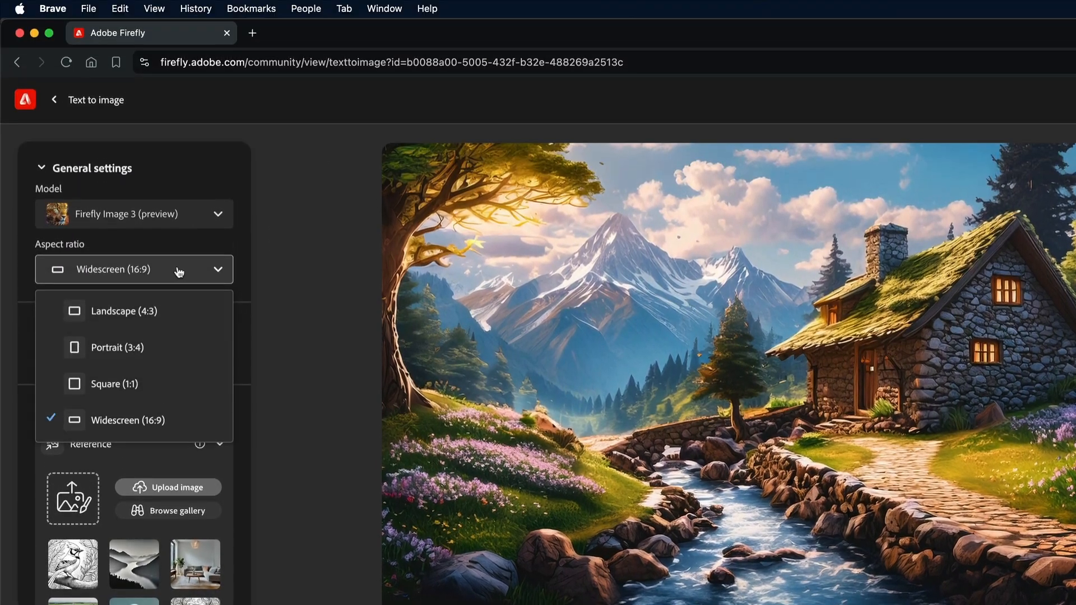
left_click(145, 347)
left_click(136, 359)
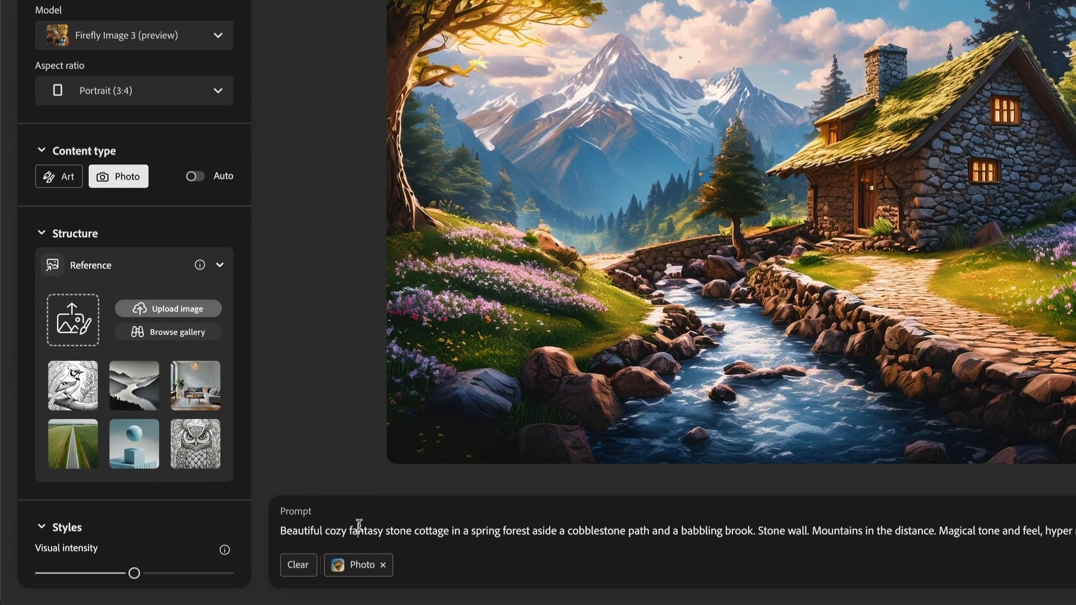
Replace the prompt with "blue neon sign on a black wall" and generate the images
triple_click(355, 526)
type("blue neon sign on a black wall")
key("Return")
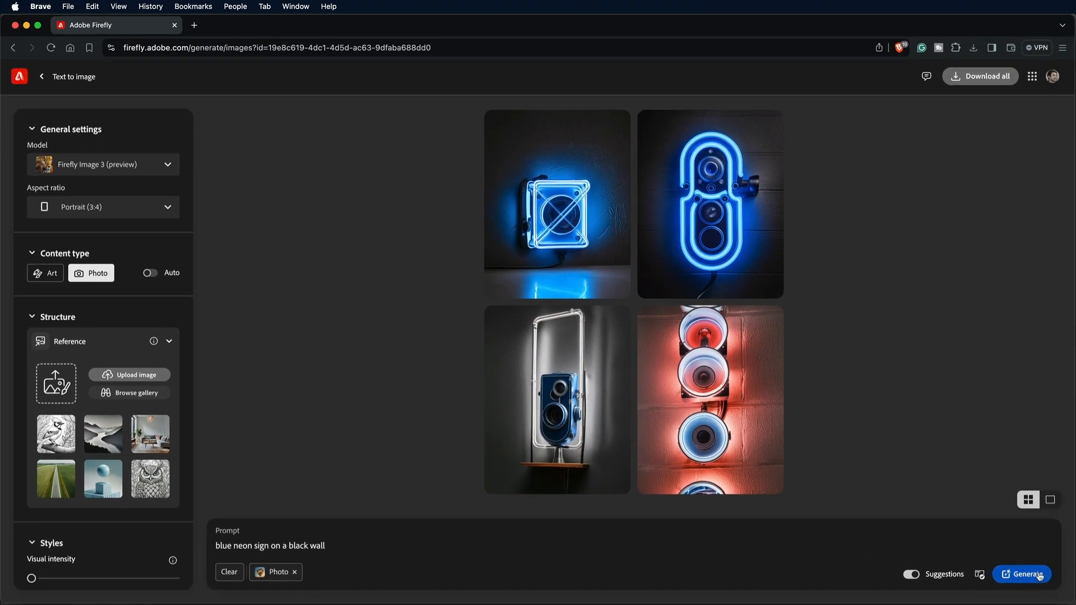
Regenerate the images with the visual intensity at minimum, and use the first blue sign image as the style reference at full strength
left_click(1032, 574)
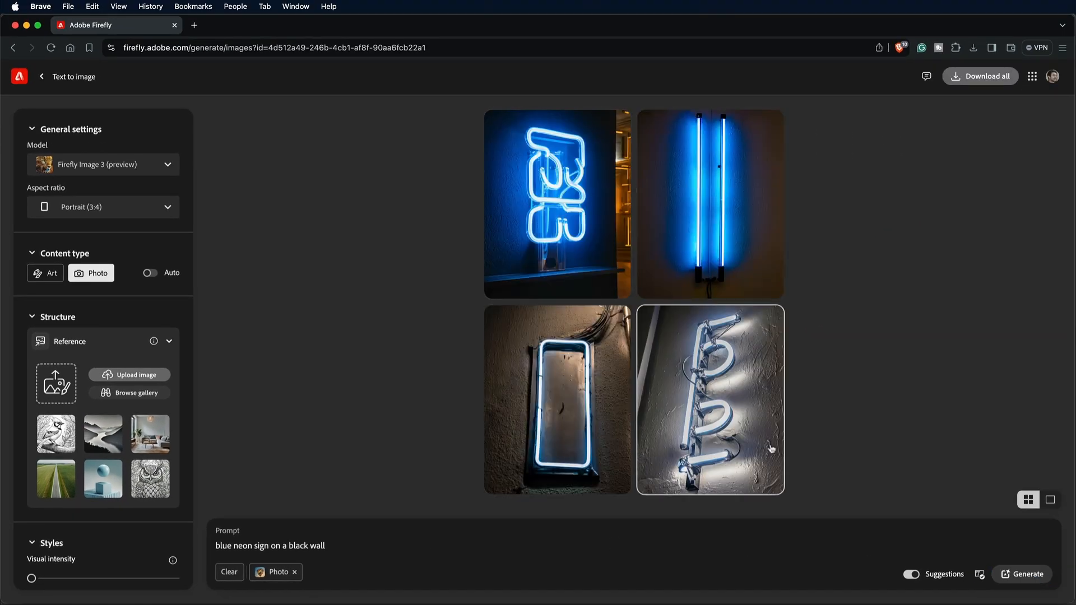
left_click(550, 208)
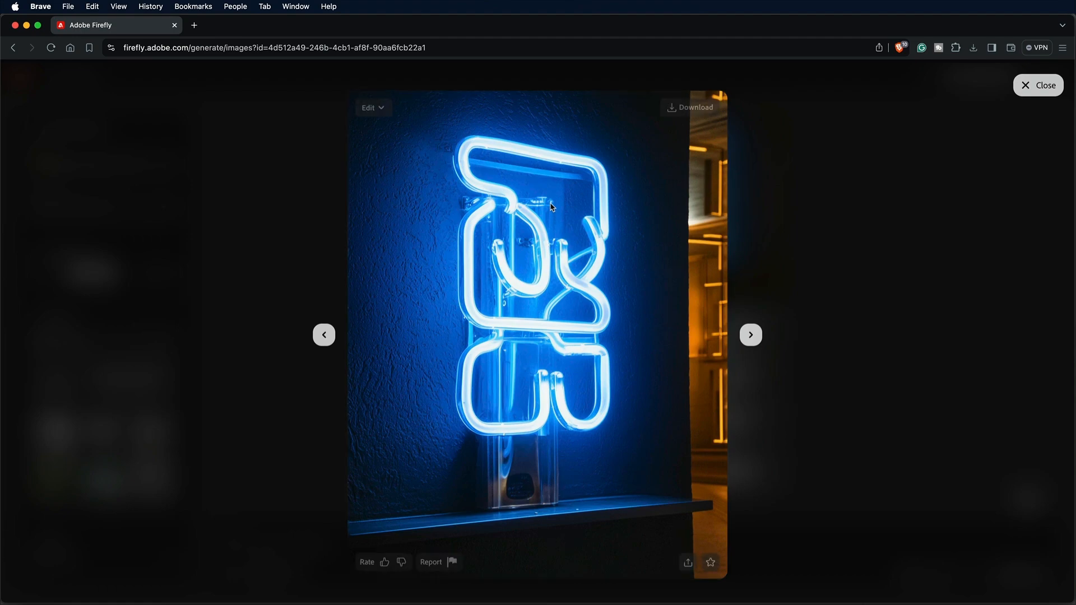
left_click(377, 108)
left_click(552, 247)
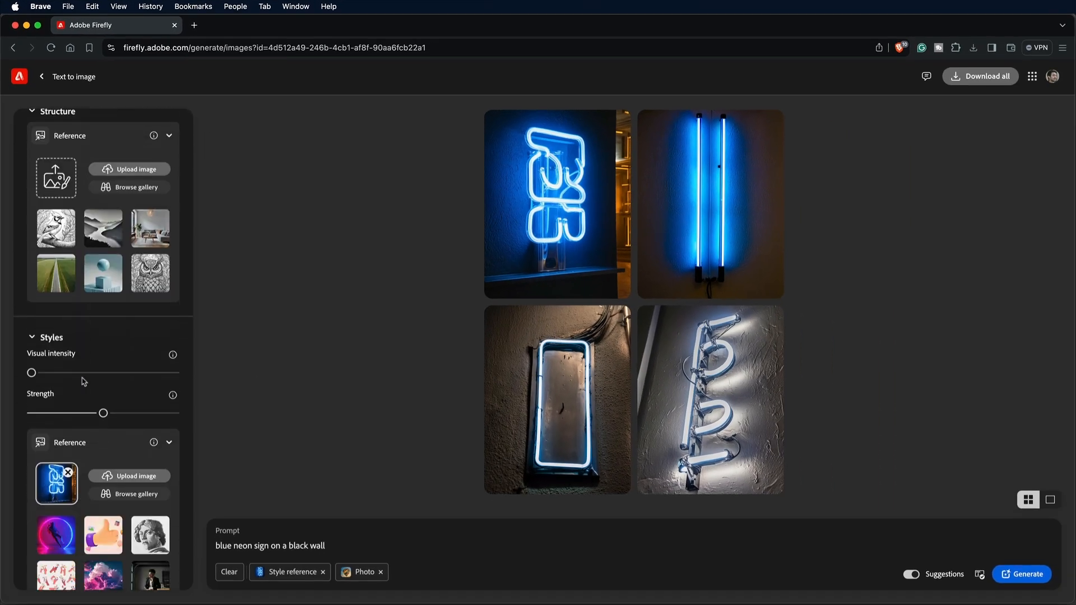
scroll(84, 382, "down", 1)
left_click_drag(103, 398, 176, 398)
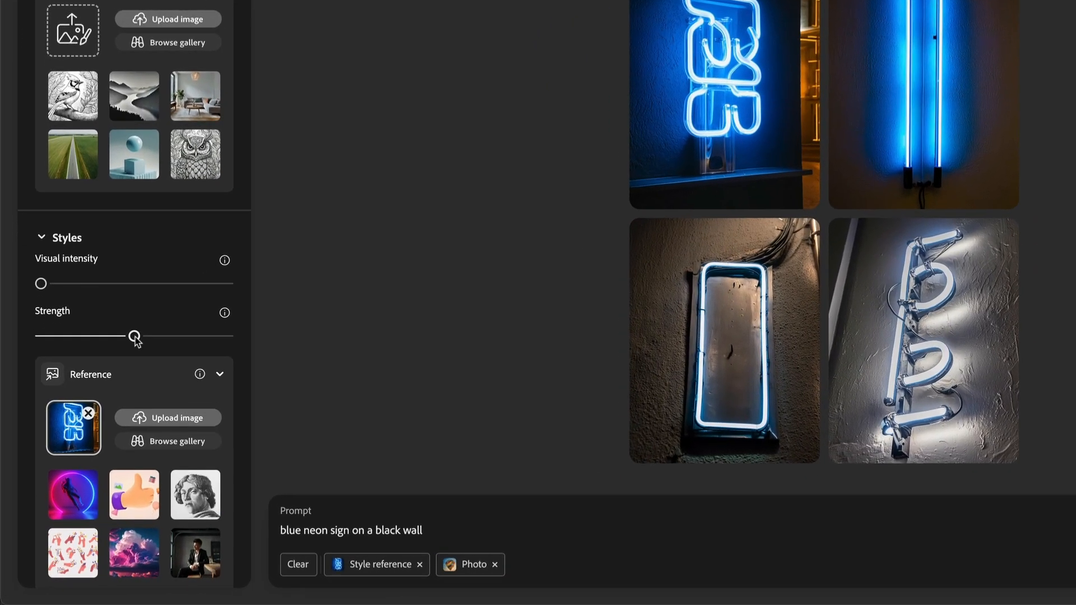
Upload go-for-it.jpg from the Desktop as the structure reference and generate the images again
scroll(113, 353, "up", 3)
left_click(57, 303)
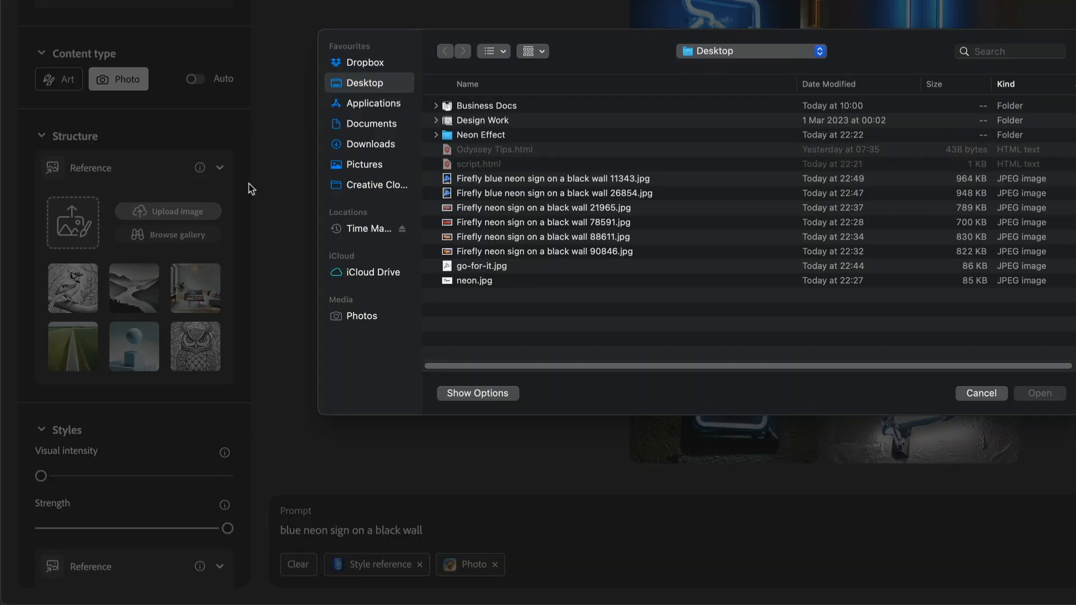
left_click(495, 270)
left_click(1040, 392)
left_click(811, 301)
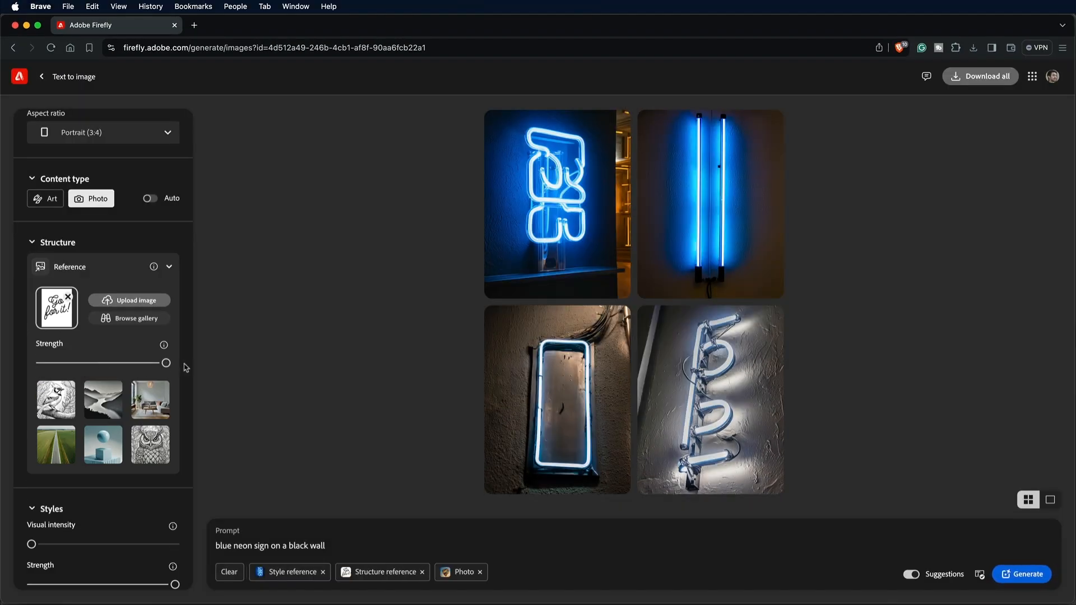
left_click(1022, 580)
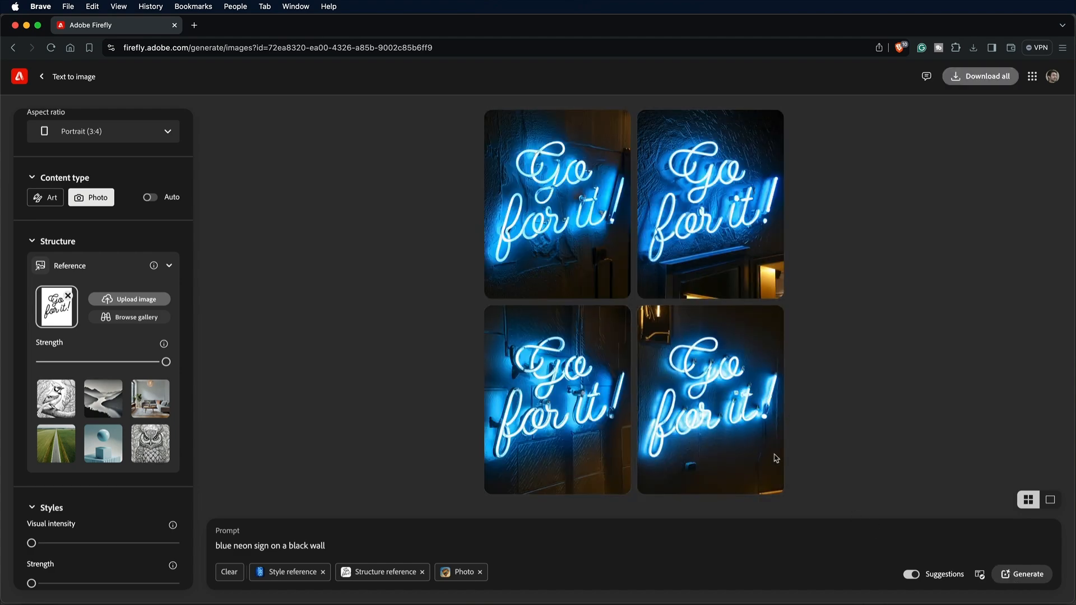
Browse the generated "Go for it!" signs and download the one with the gold-lit frame in its upper-left corner to the Desktop
left_click(558, 205)
left_click(750, 335)
left_click(750, 335)
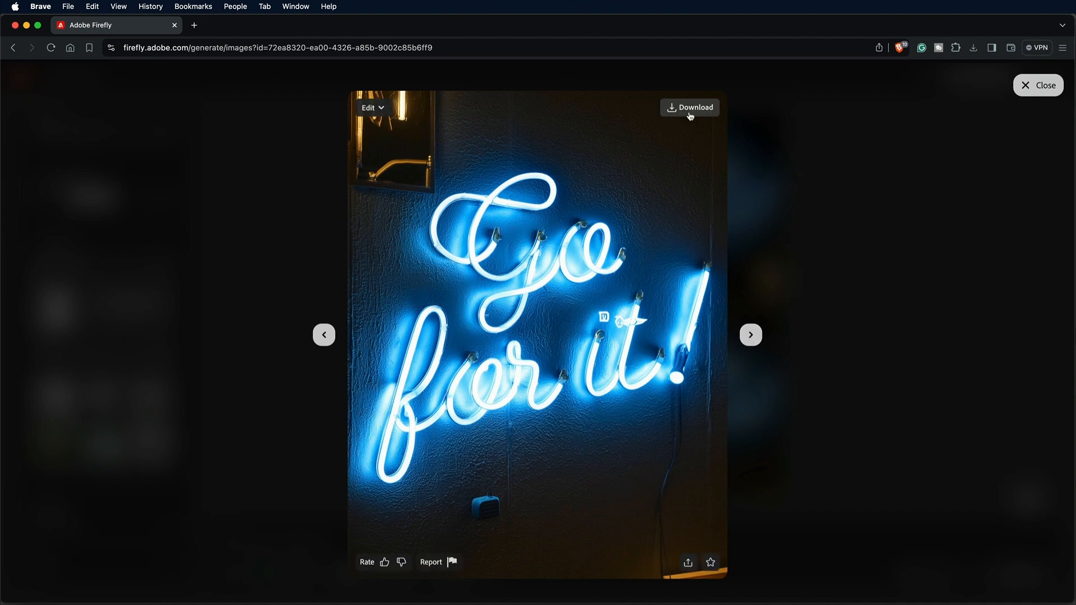
left_click(691, 108)
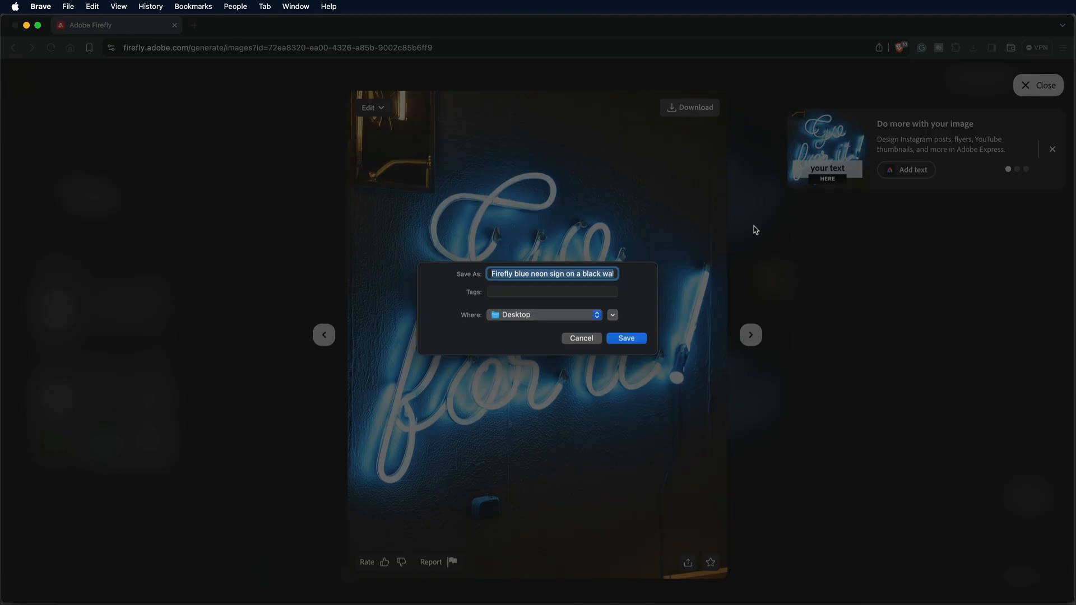
left_click(629, 338)
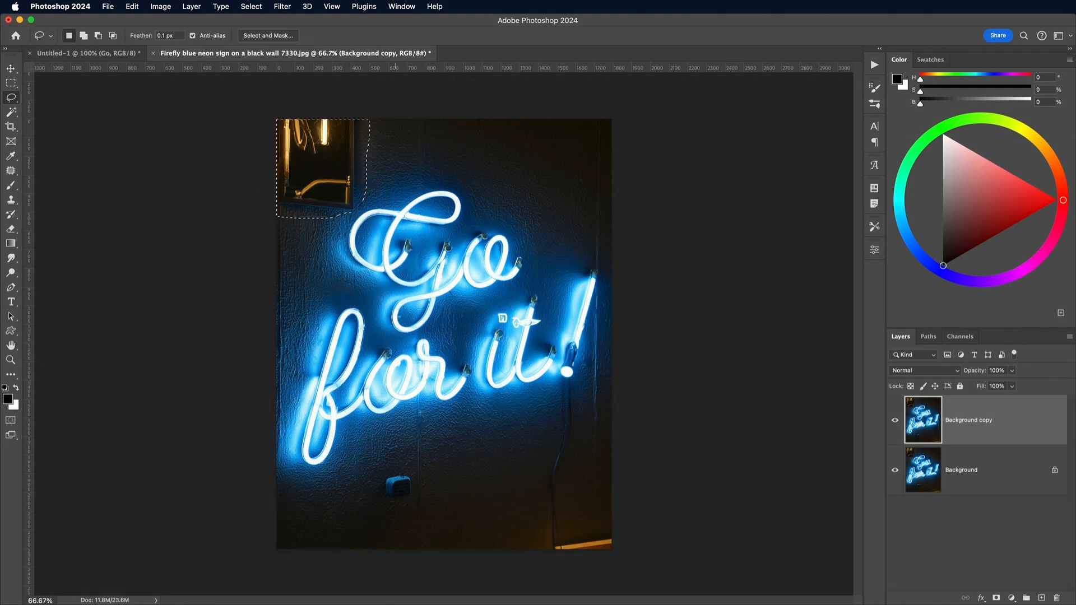
In Photoshop, remove the frame from the image's upper-left corner with an empty-prompt Generative Fill, keep the first variation and merge it down
left_click(395, 565)
left_click(609, 571)
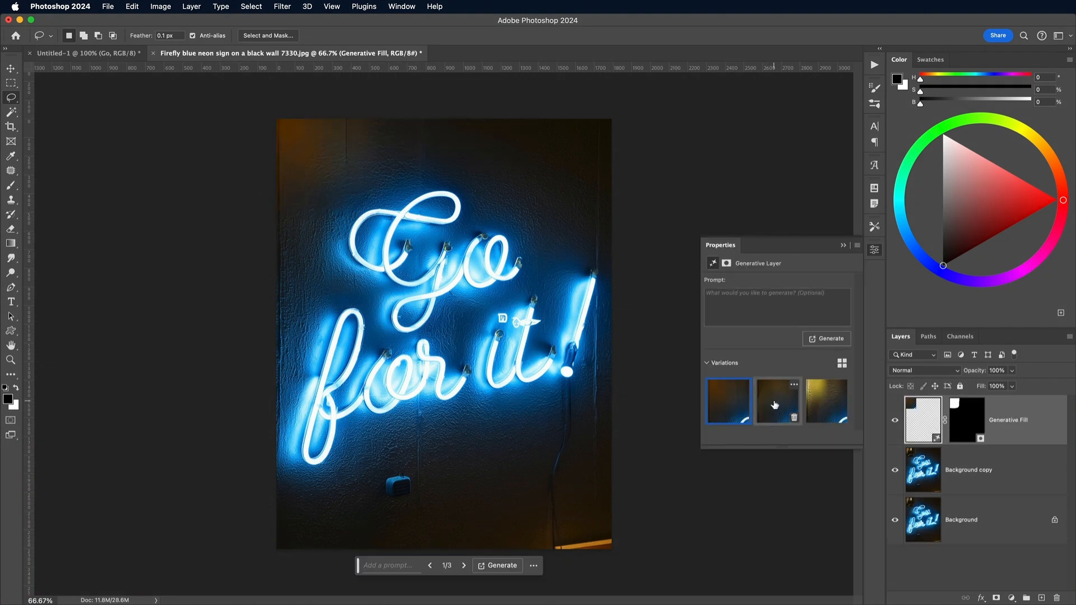
left_click(776, 404)
left_click(825, 404)
left_click(726, 406)
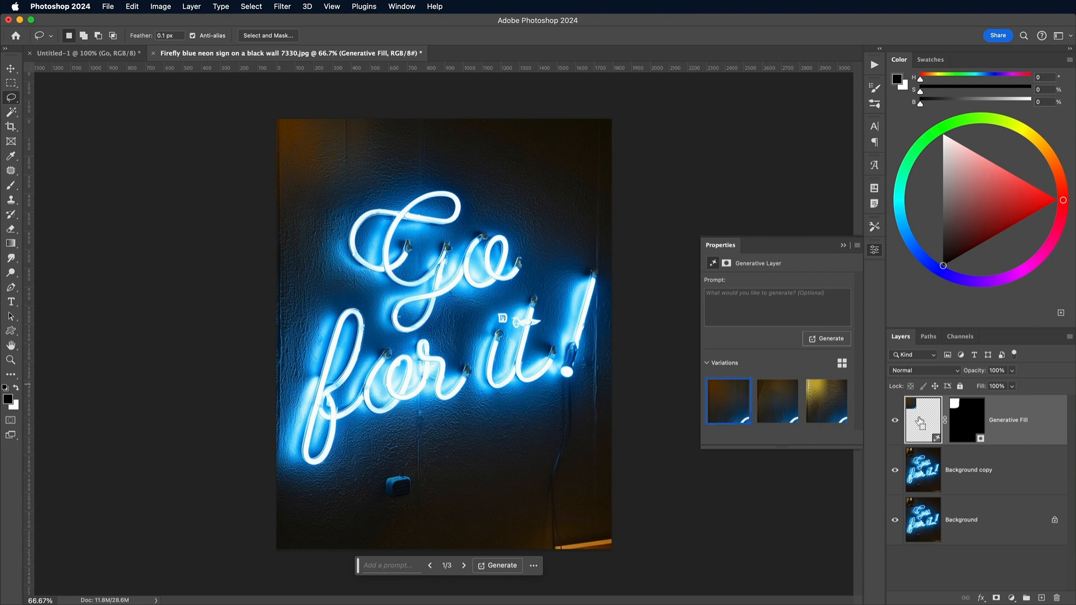
key("super+e")
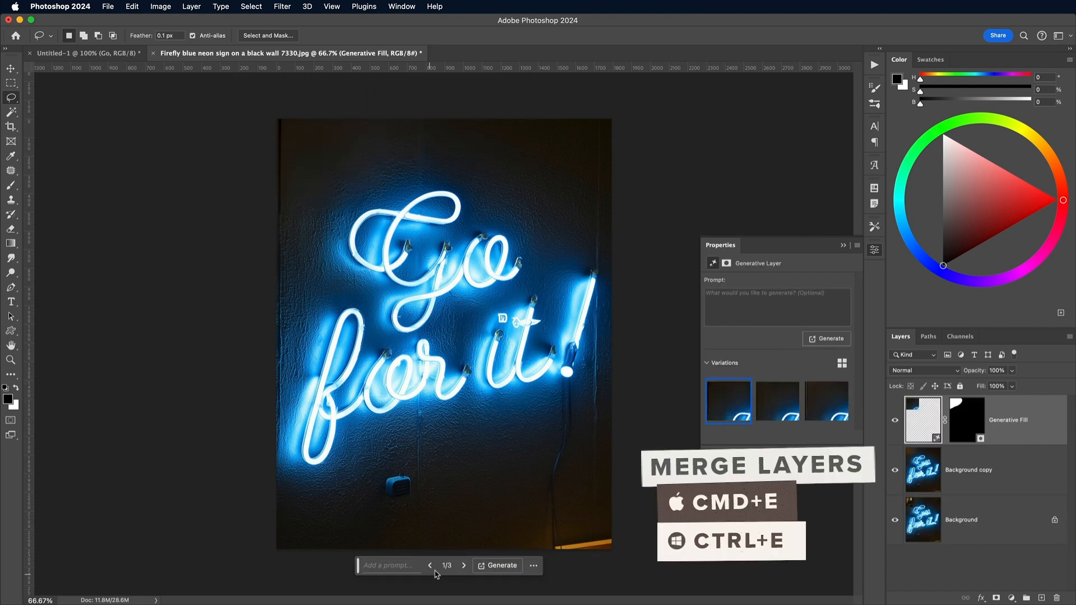
key("super+e")
Clean up the small blue box on the wall and the stray marks beside the "t" with Generative Fill
left_click_drag(395, 463, 417, 503)
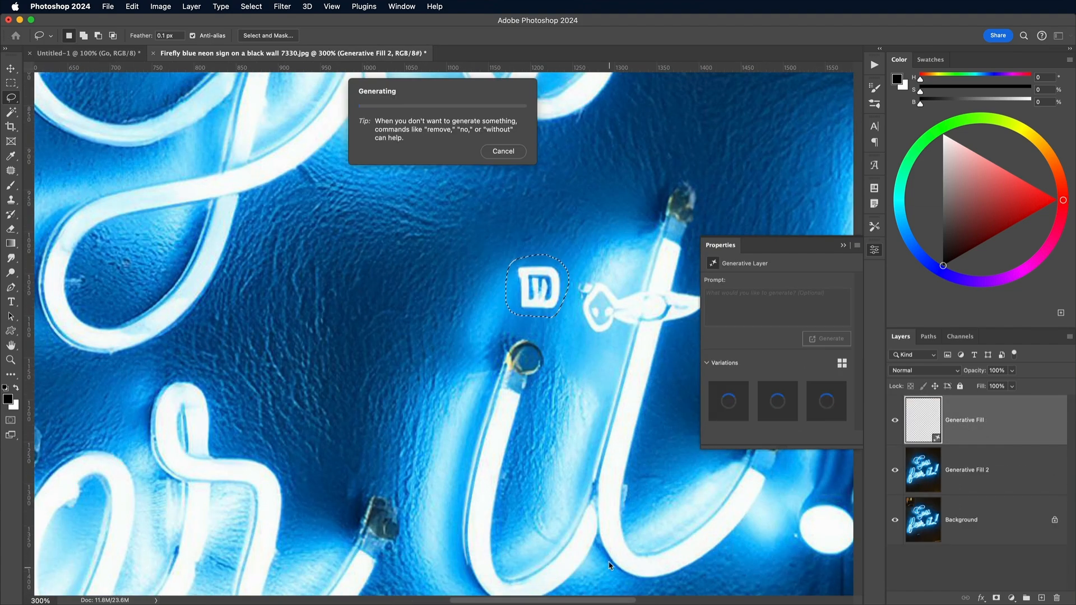
left_click_drag(588, 265, 645, 287)
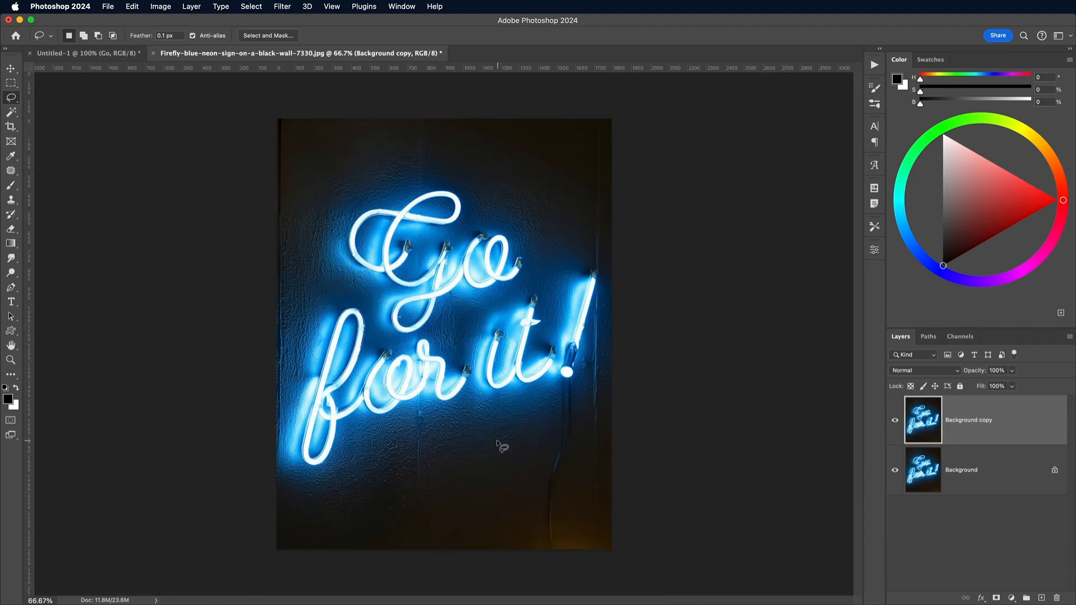
Add a new layer above the retouched image and set the brush size to 1400 px
left_click(1041, 598)
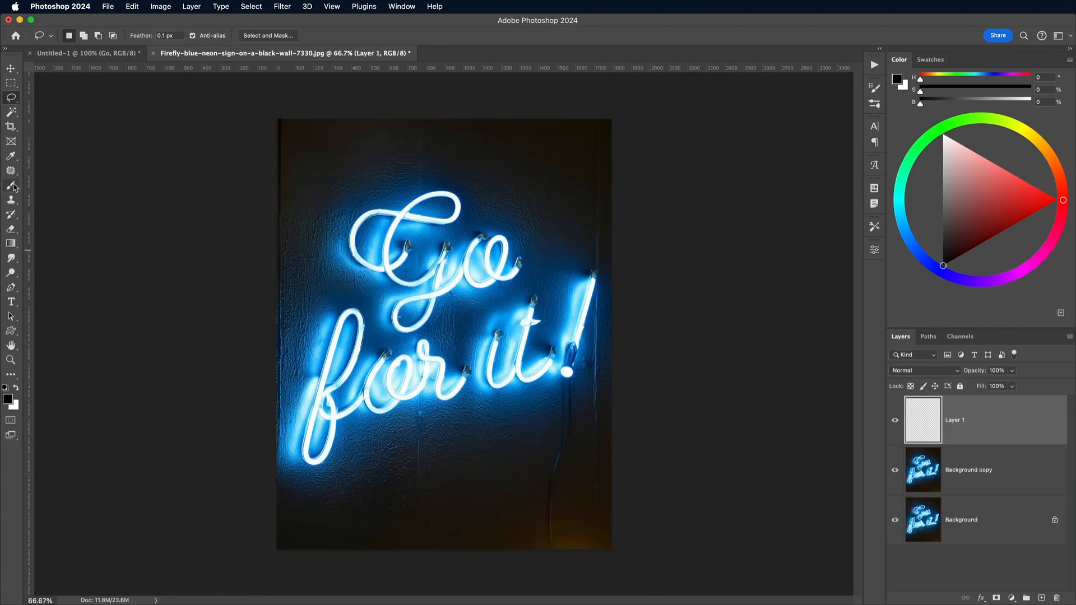
left_click(12, 185)
left_click(75, 35)
left_click(429, 63)
key("bracketleft")
key("bracketleft")
key("bracketleft")
key("bracketleft")
key("bracketleft")
key("bracketleft")
key("bracketleft")
key("bracketleft")
key("bracketleft")
key("bracketleft")
key("bracketleft")
key("bracketleft")
key("bracketleft")
key("bracketleft")
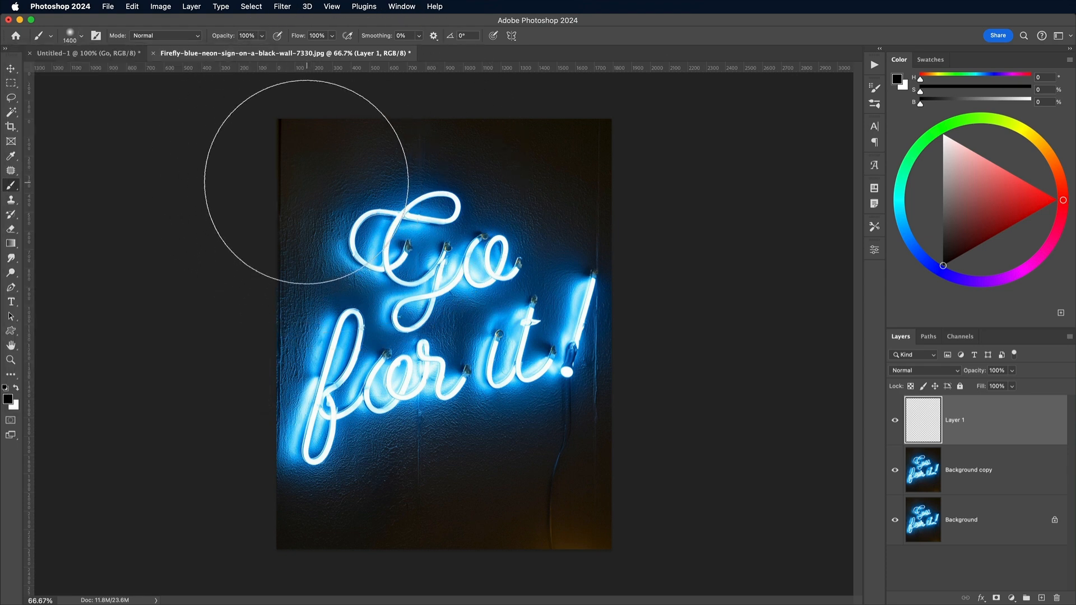
Set the foreground colour to a bright blue and paint soft blue patches around the image's corners and edges on the new layer
left_click(9, 399)
left_click(344, 255)
key("Return")
left_click(297, 180)
left_click(524, 140)
left_click(589, 150)
left_click(648, 457)
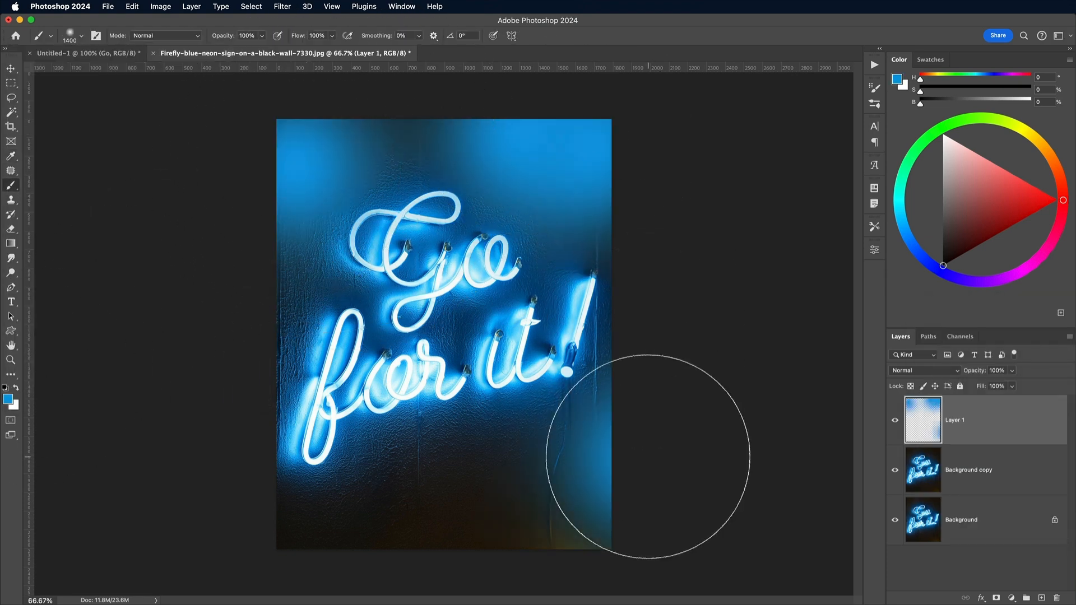
left_click(588, 527)
left_click(437, 547)
left_click(300, 567)
Set the painted blue layer's blend mode to Color and its opacity to 43%
left_click(924, 370)
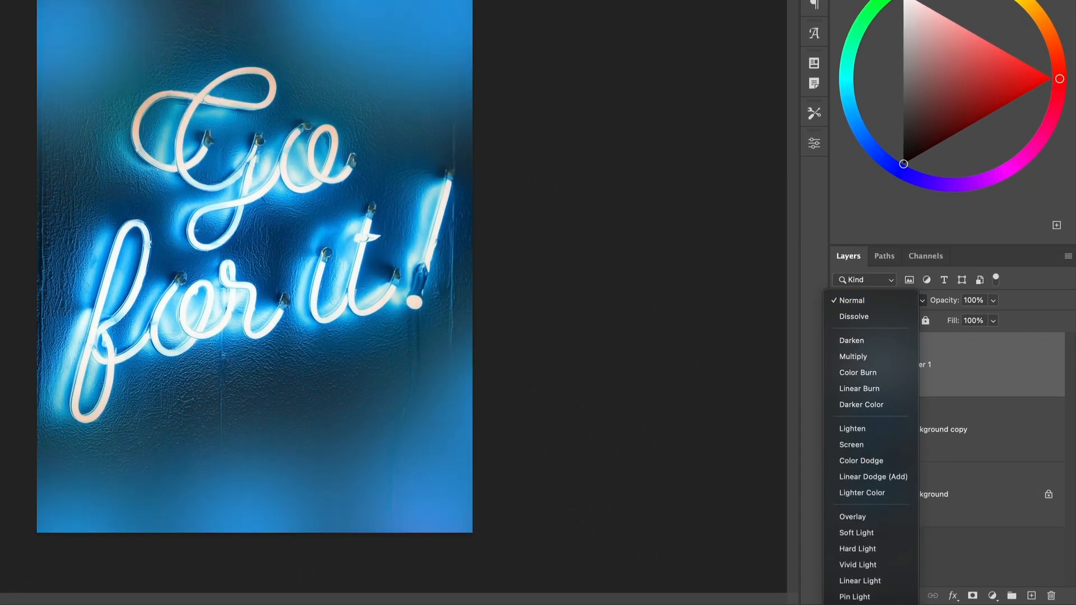
left_click(849, 604)
left_click(993, 300)
left_click_drag(968, 318, 968, 321)
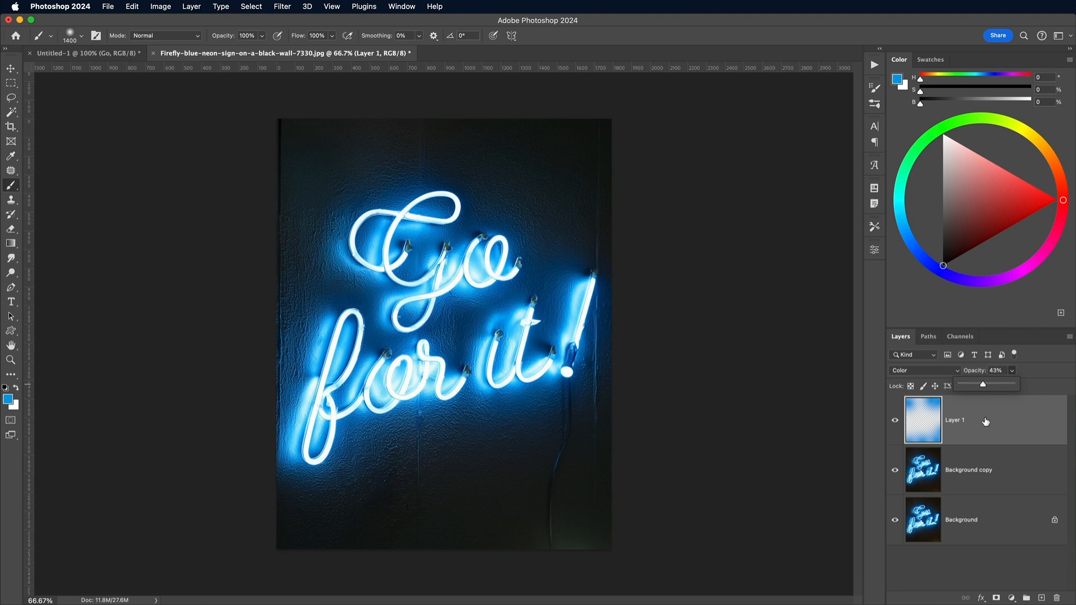
Stamp all visible layers into a new merged layer and open it in the Camera Raw Filter
key("super+alt+shift+e")
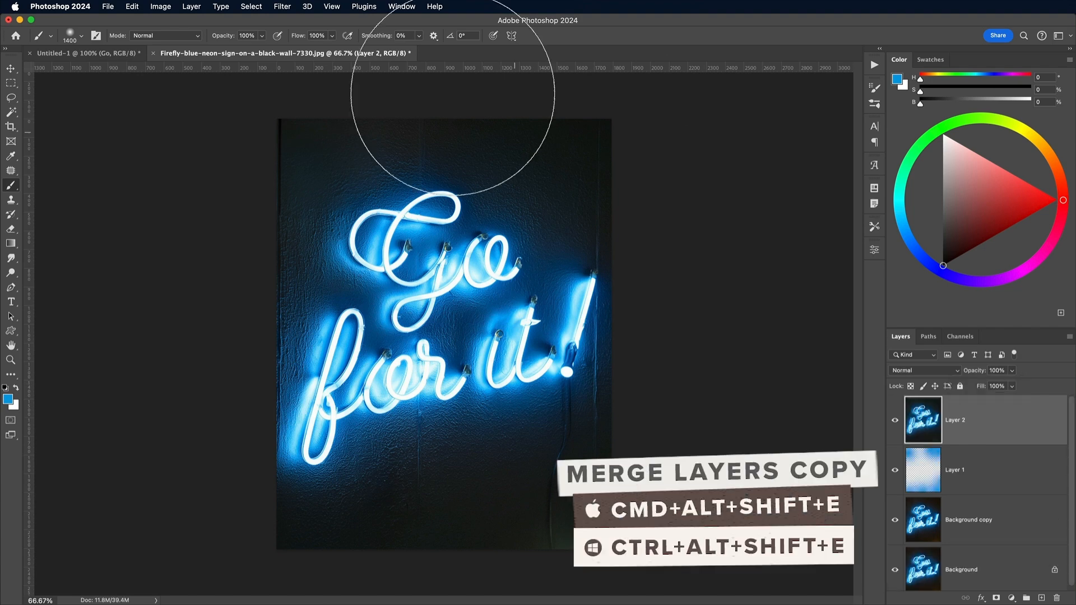
left_click(281, 7)
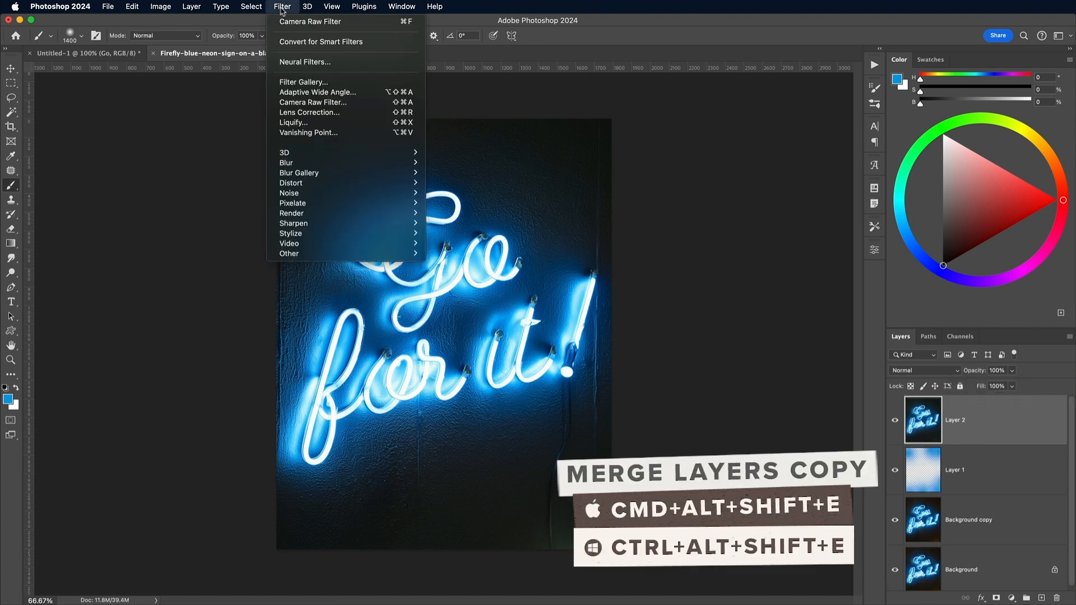
left_click(299, 105)
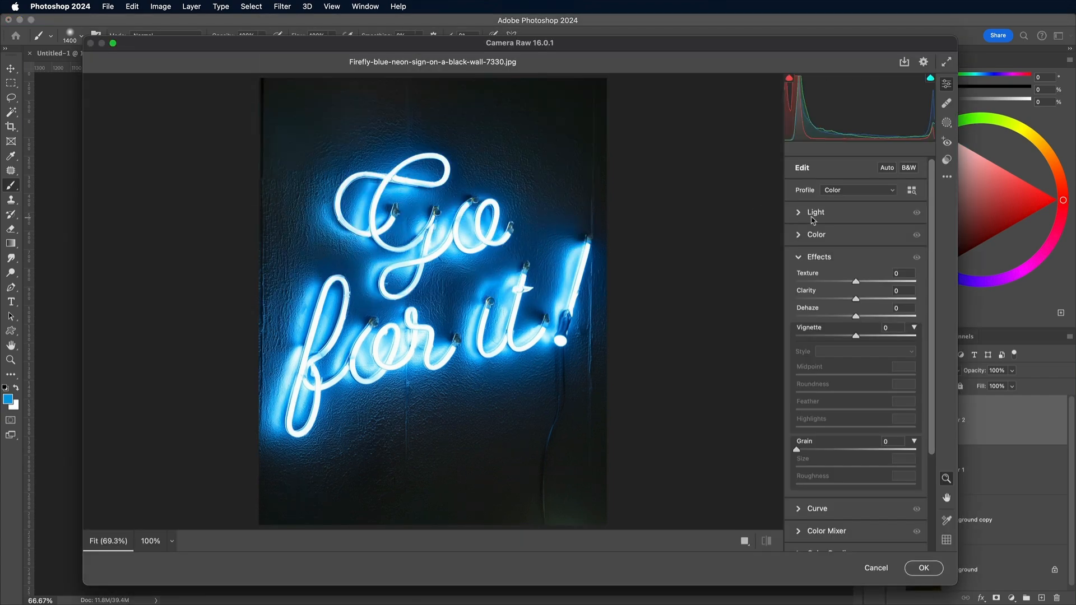
Fine-tune the merged neon sign image with the Camera Raw adjustments
left_click(813, 214)
left_click_drag(856, 256, 863, 257)
left_click_drag(856, 274, 854, 274)
left_click_drag(856, 292, 844, 291)
left_click(874, 391)
left_click_drag(944, 296, 955, 344)
left_click(930, 391)
left_click_drag(945, 370, 913, 363)
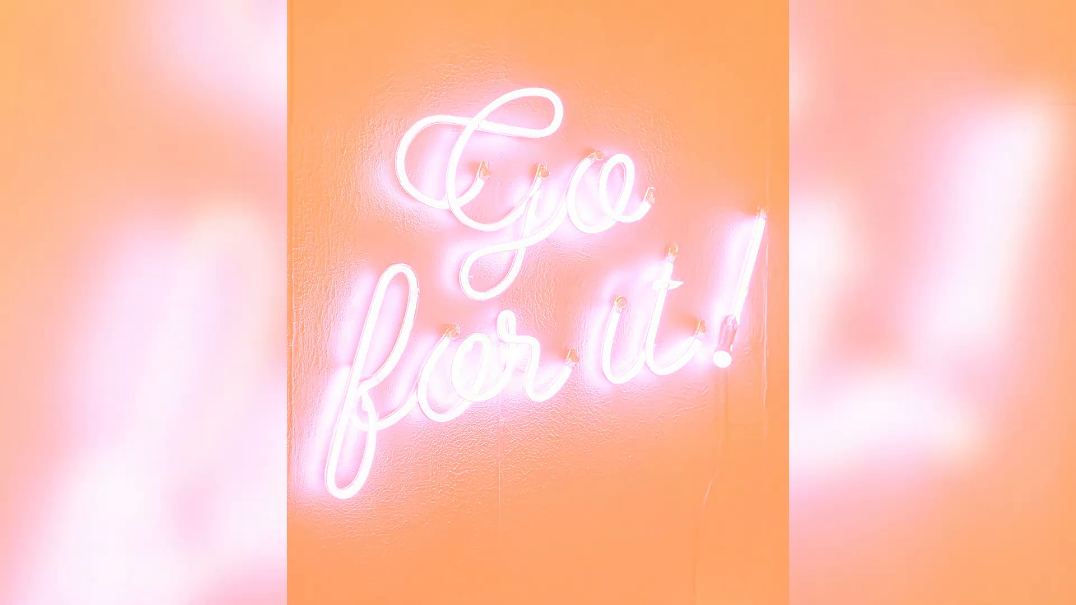